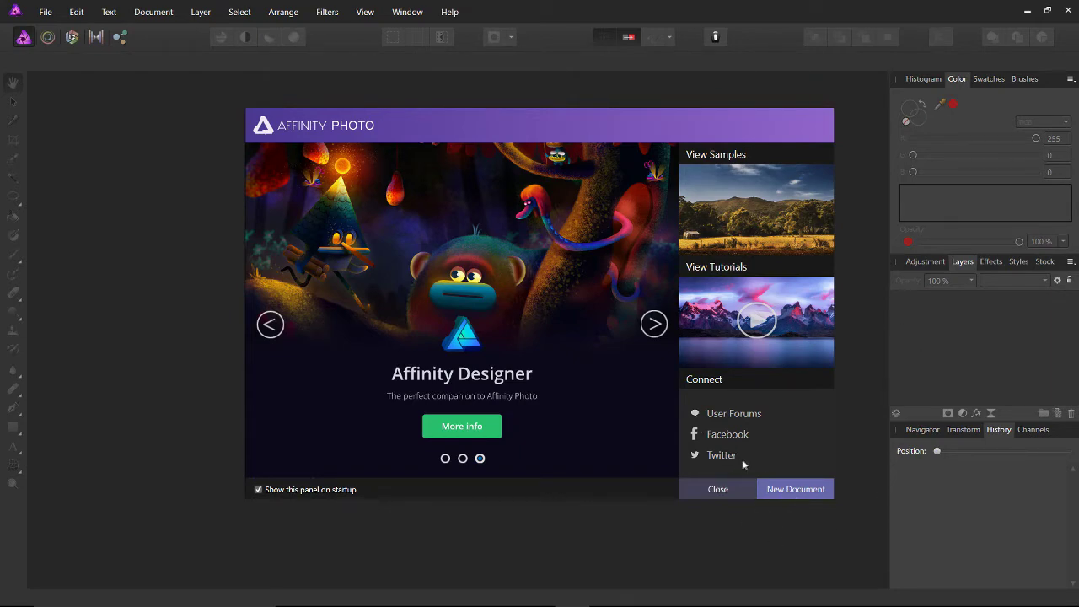
Create a new web document 500 px wide and 500 px high with a transparent background
{"action": "left_click", "coordinate": [790, 498]}
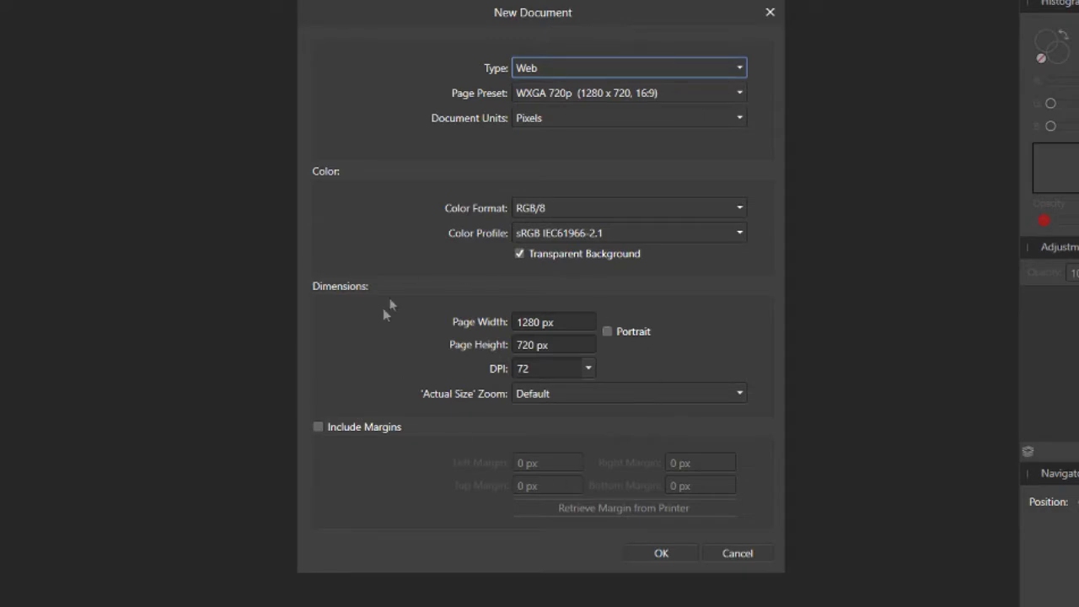
{"action": "left_click_drag", "start_coordinate": [516, 321], "coordinate": [529, 322]}
{"action": "double_click", "coordinate": [529, 323]}
{"action": "type", "text": "500"}
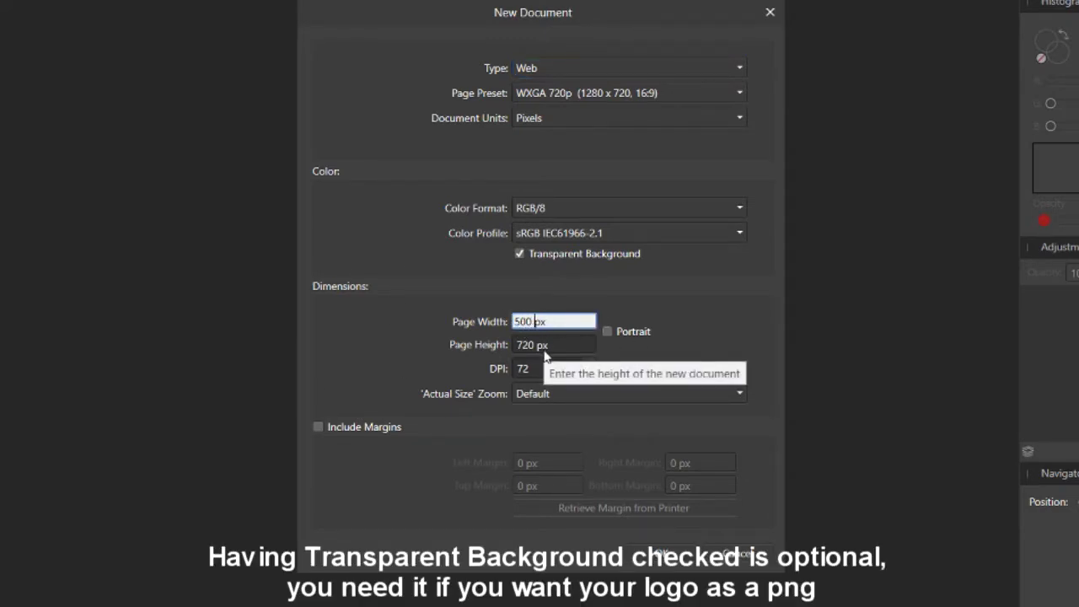
{"action": "key", "text": "Tab"}
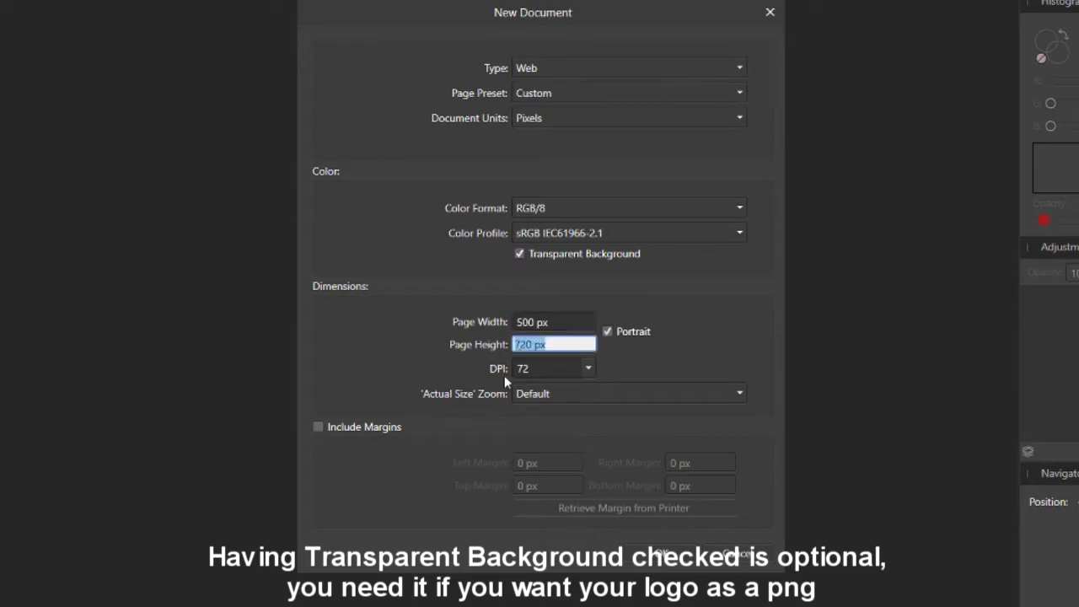
{"action": "type", "text": "5"}
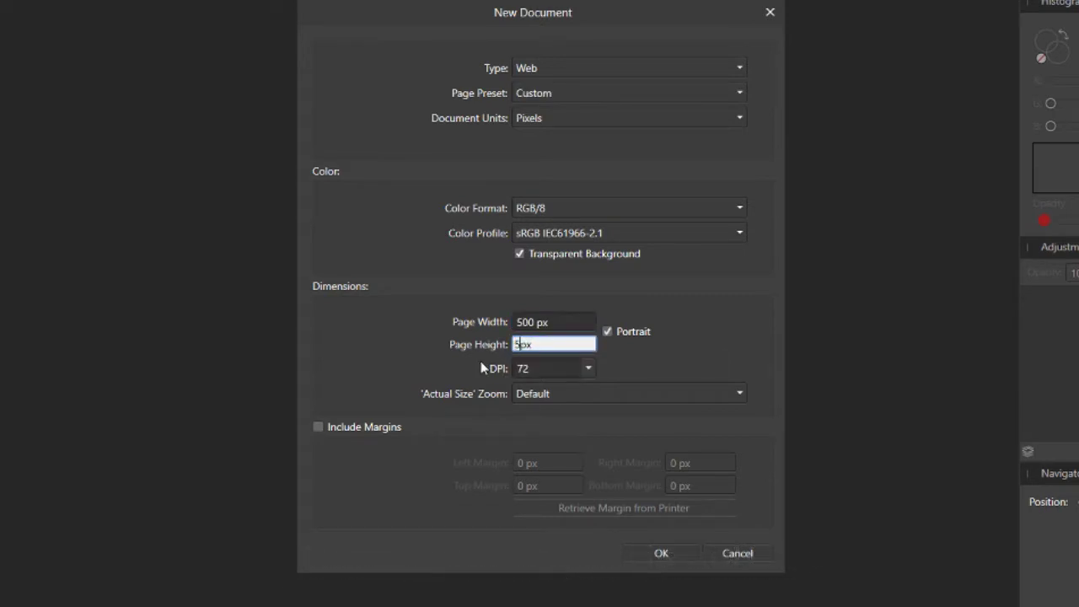
{"action": "type", "text": "00"}
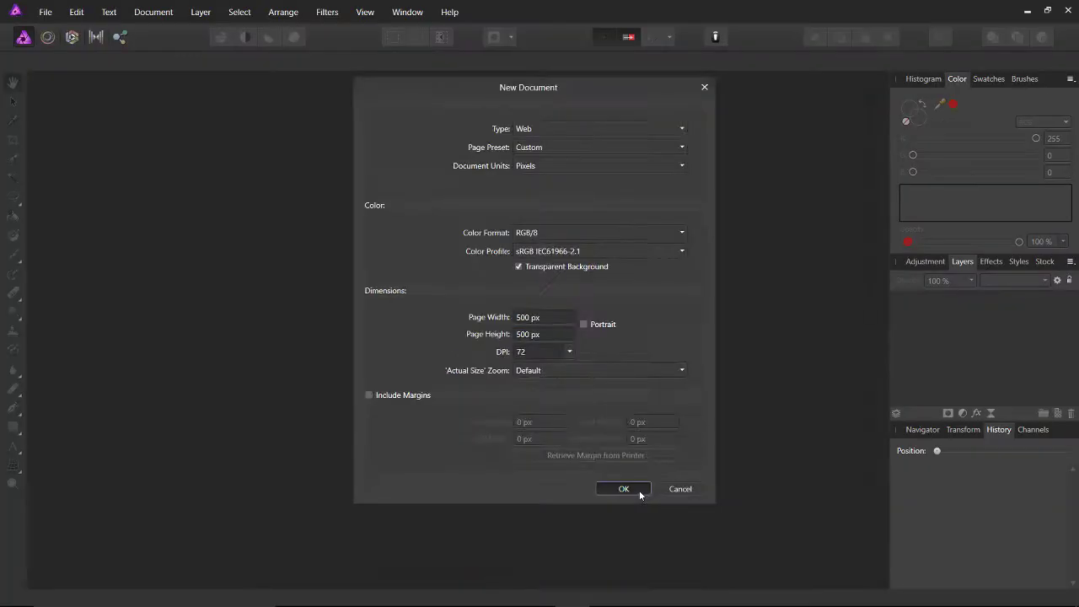
{"action": "left_click", "coordinate": [662, 555]}
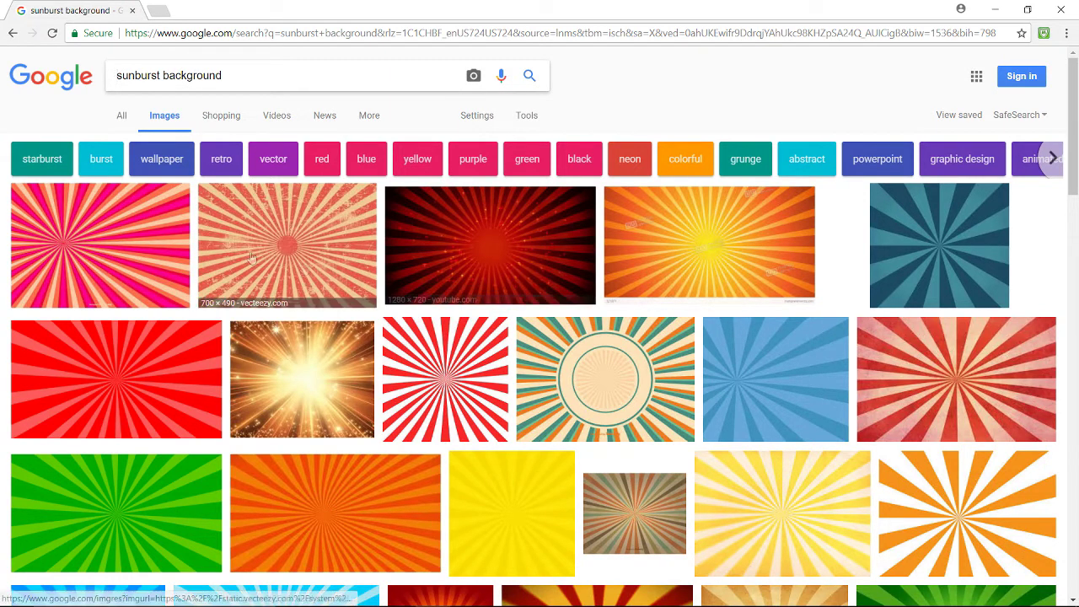
Switch to Google Images, search for "blue grunge background" and preview the torn blue texture result
{"action": "double_click", "coordinate": [128, 73]}
{"action": "type", "text": "blue g"}
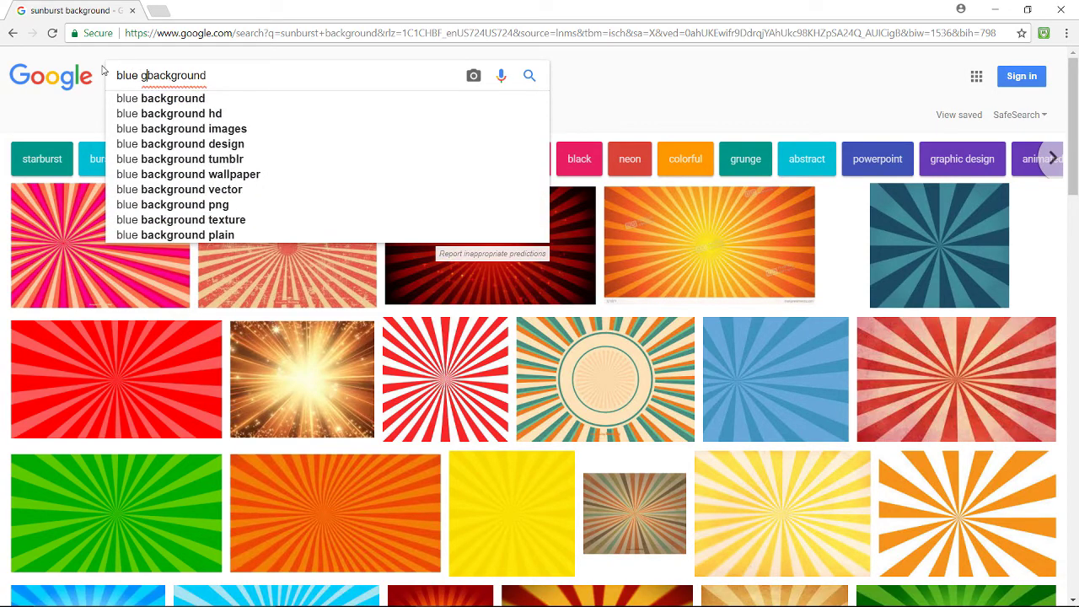
{"action": "type", "text": "runge"}
{"action": "key", "text": "Return"}
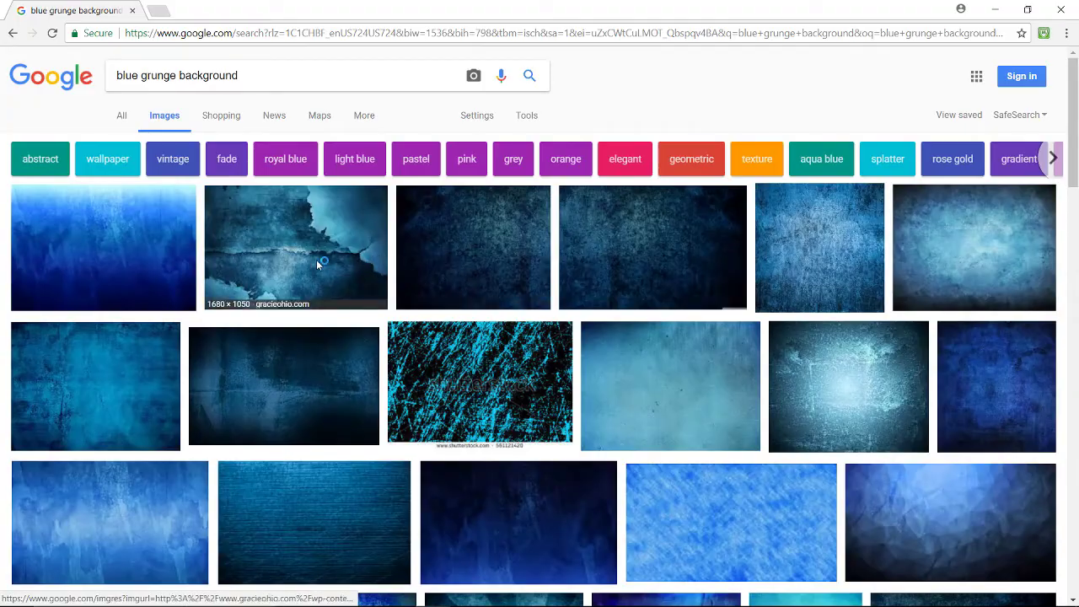
{"action": "left_click", "coordinate": [316, 260]}
{"action": "scroll", "coordinate": [581, 234], "scroll_direction": "up", "scroll_amount": 2}
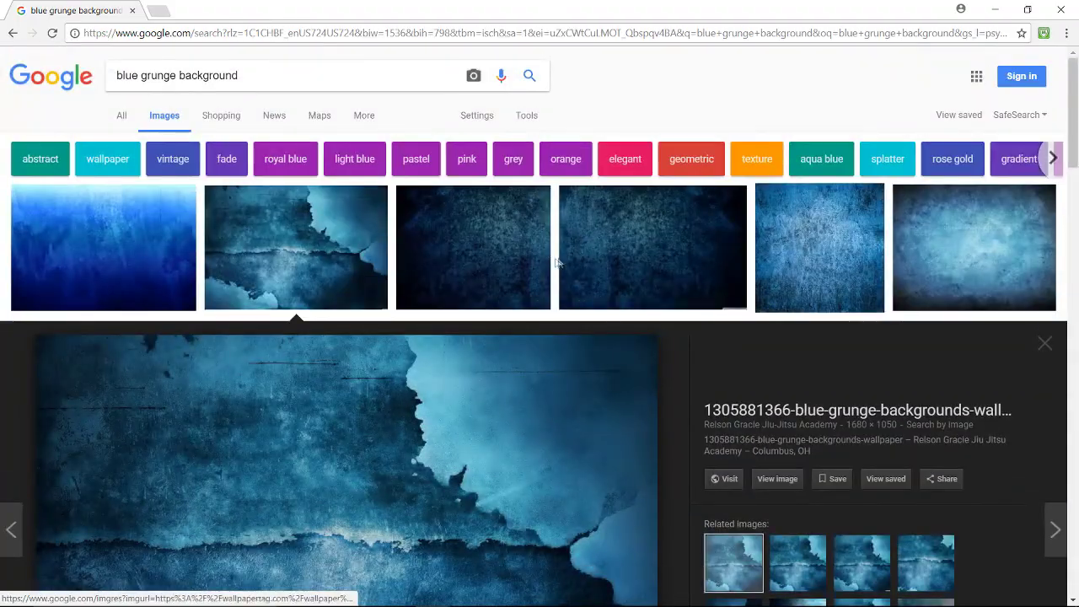
Return to the sunburst background results, preview the red grunge and dark red sunbursts, and look through more results
{"action": "key", "text": "alt+Left"}
{"action": "left_click", "coordinate": [291, 240]}
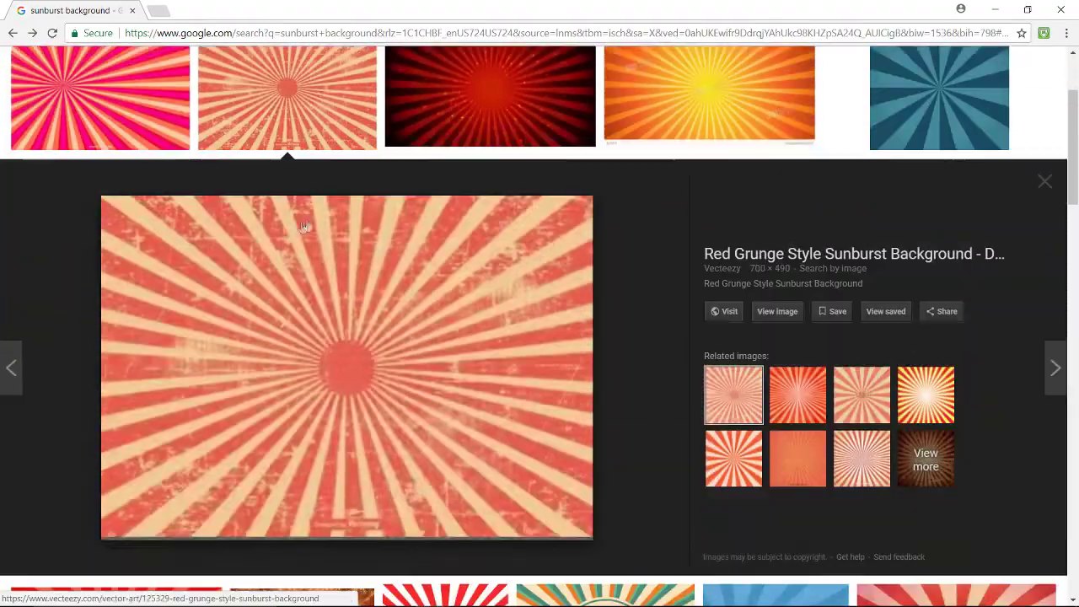
{"action": "scroll", "coordinate": [523, 215], "scroll_direction": "up", "scroll_amount": 2}
{"action": "left_click", "coordinate": [530, 224]}
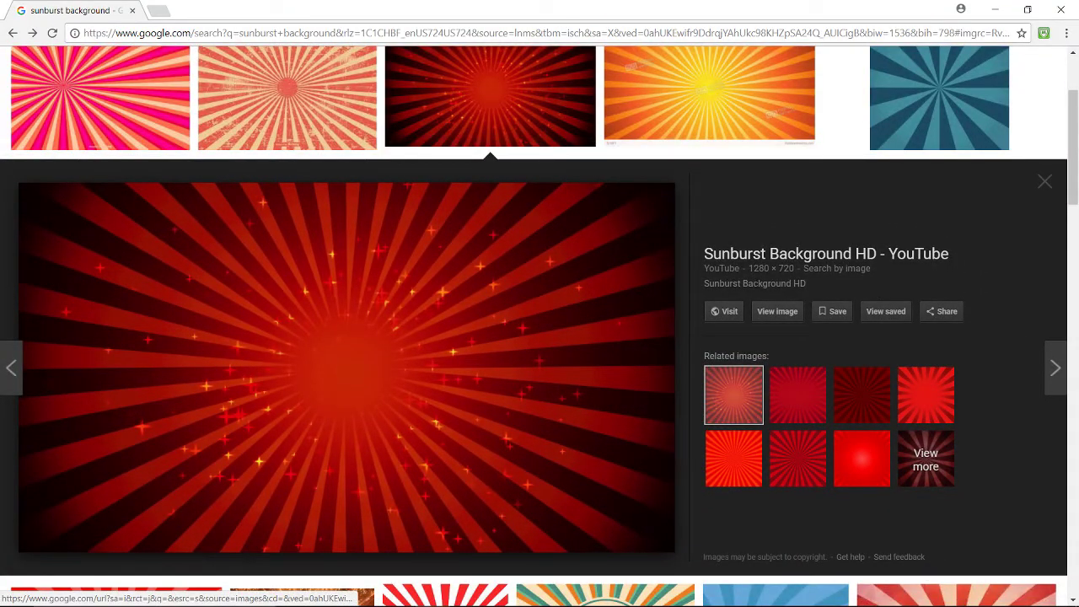
{"action": "scroll", "coordinate": [624, 213], "scroll_direction": "up", "scroll_amount": 2}
{"action": "scroll", "coordinate": [620, 223], "scroll_direction": "down", "scroll_amount": 8}
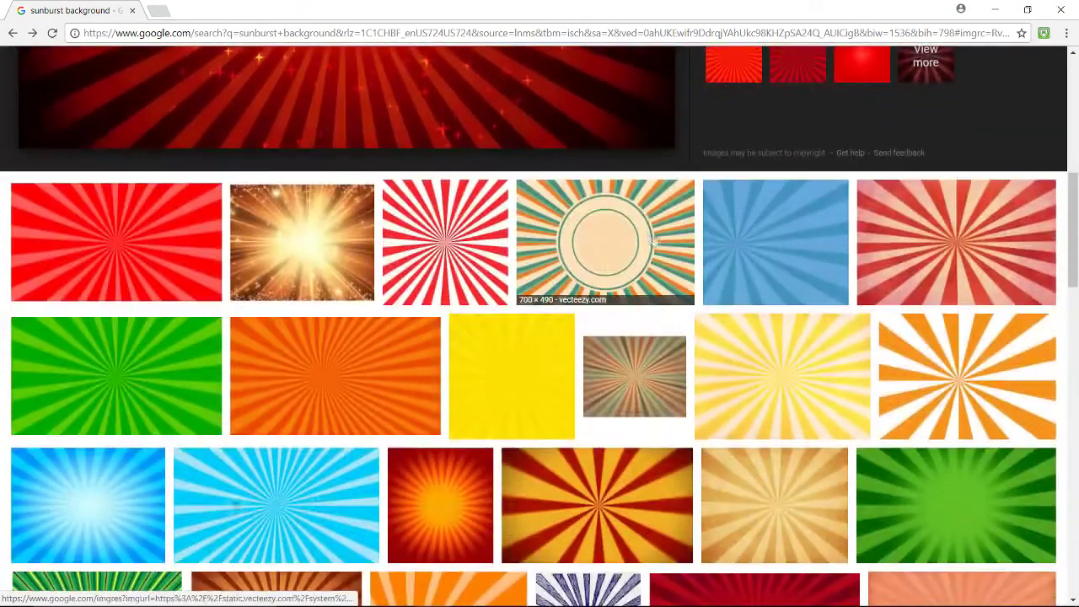
{"action": "scroll", "coordinate": [655, 258], "scroll_direction": "down", "scroll_amount": 3}
{"action": "scroll", "coordinate": [229, 228], "scroll_direction": "up", "scroll_amount": 9}
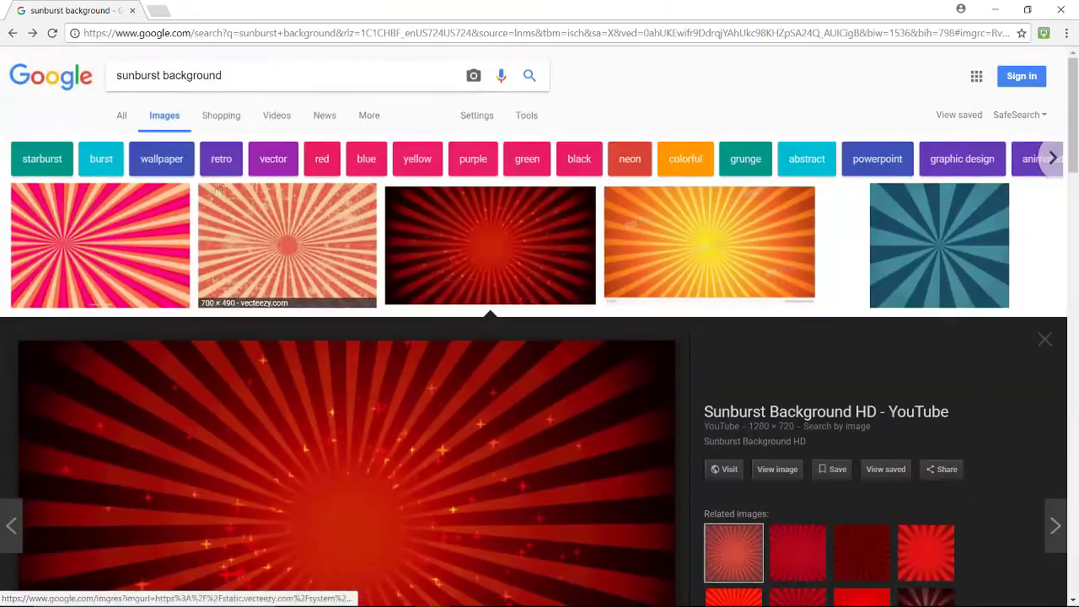
Search the images for "blue sunburst background" and open the first result with its image options
{"action": "left_click", "coordinate": [117, 75]}
{"action": "type", "text": "bk"}
{"action": "key", "text": "BackSpace"}
{"action": "type", "text": "lue"}
{"action": "key", "text": "Return"}
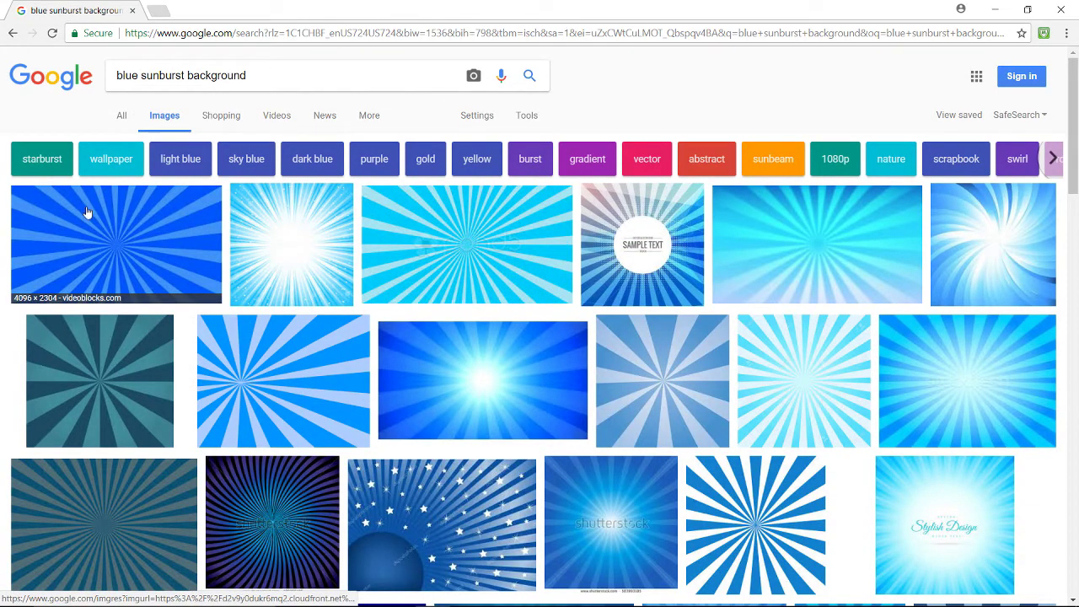
{"action": "left_click", "coordinate": [135, 250]}
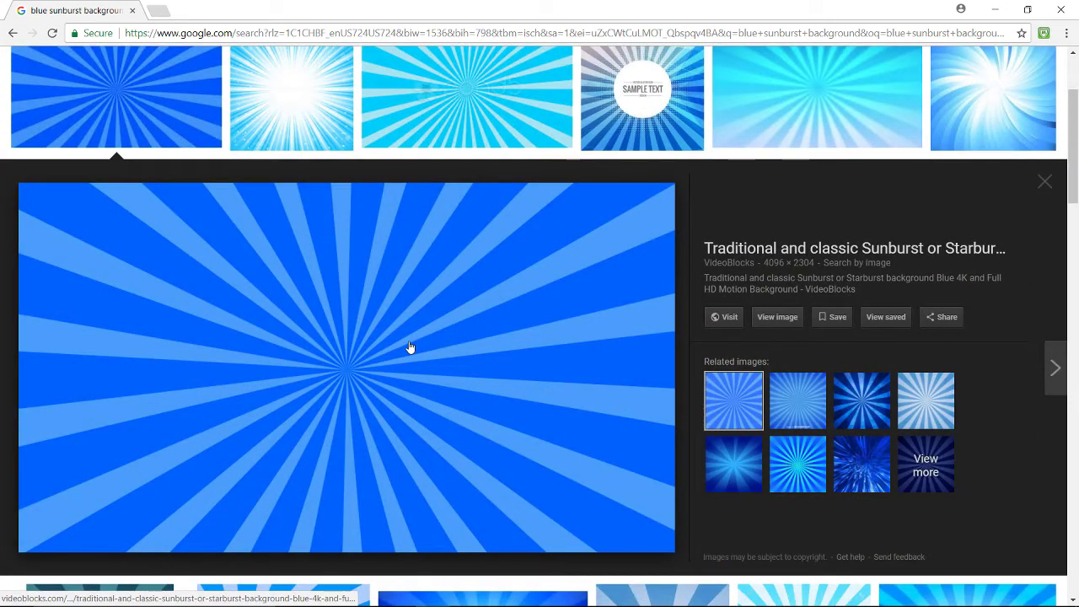
{"action": "right_click", "coordinate": [380, 301]}
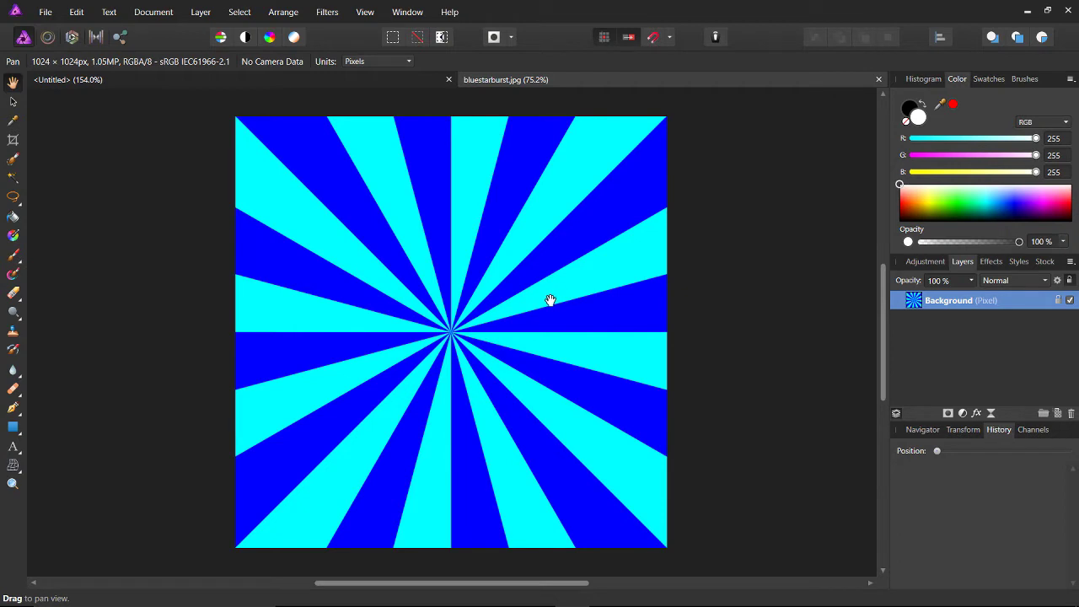
In Affinity Photo, copy the entire bluestarburst.jpg image and close that file without saving changes
{"action": "key", "text": "ctrl+a"}
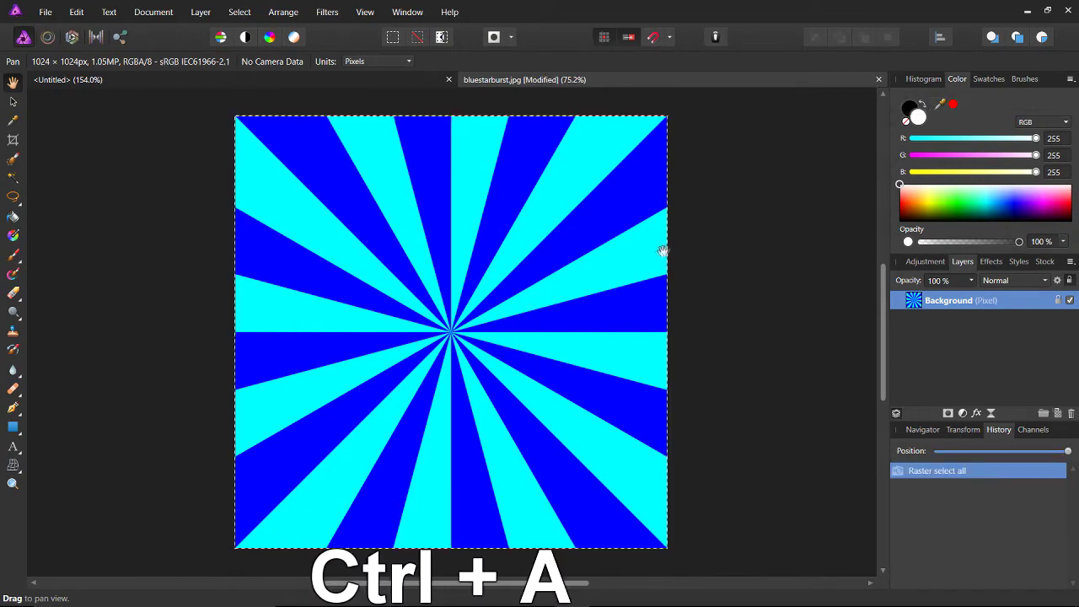
{"action": "key", "text": "ctrl+c"}
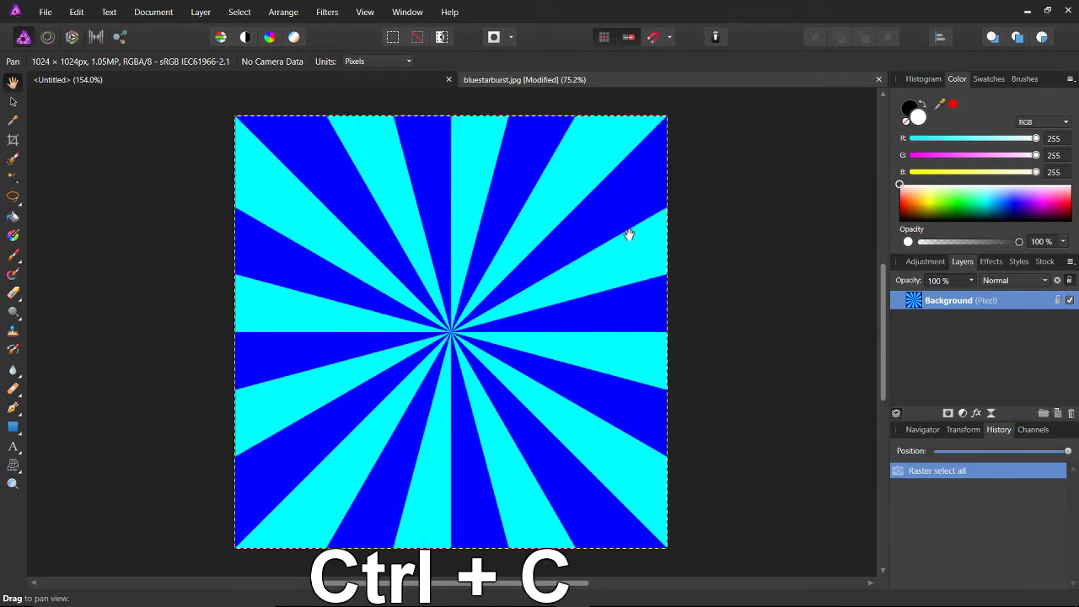
{"action": "left_click", "coordinate": [879, 80]}
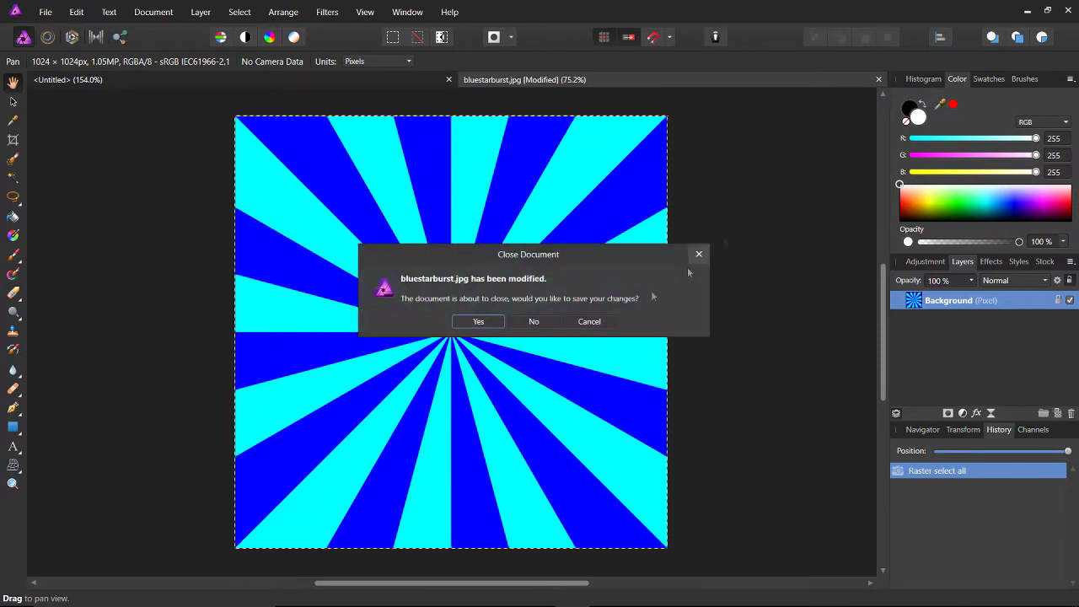
{"action": "left_click", "coordinate": [534, 323]}
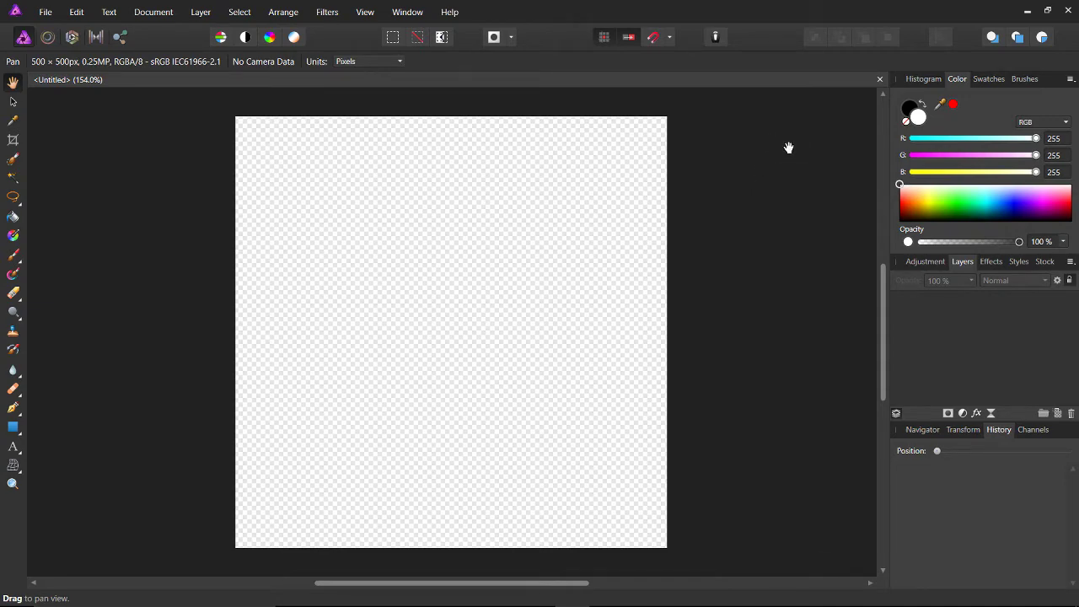
Paste the copied starburst into the blank 500 × 500 px document, leaving its layer name as Background
{"action": "key", "text": "ctrl+v"}
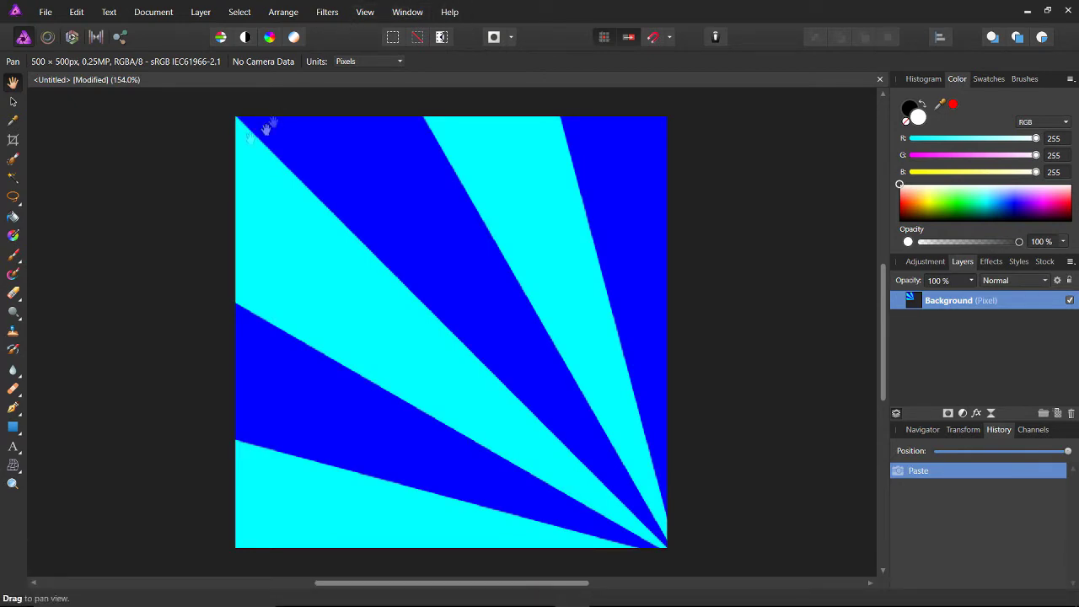
{"action": "double_click", "coordinate": [976, 301]}
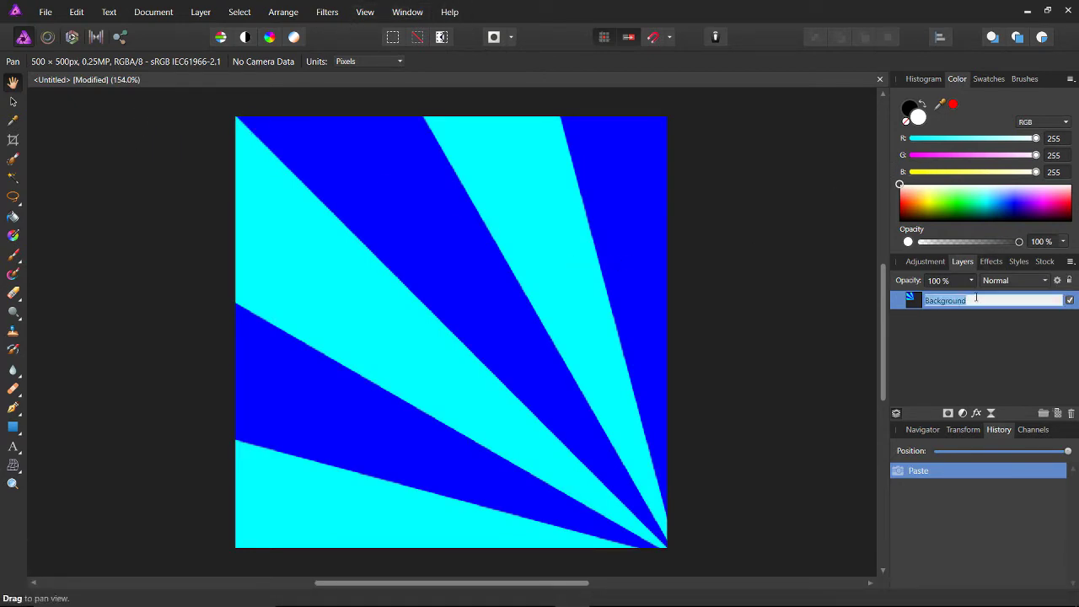
{"action": "left_click", "coordinate": [911, 317]}
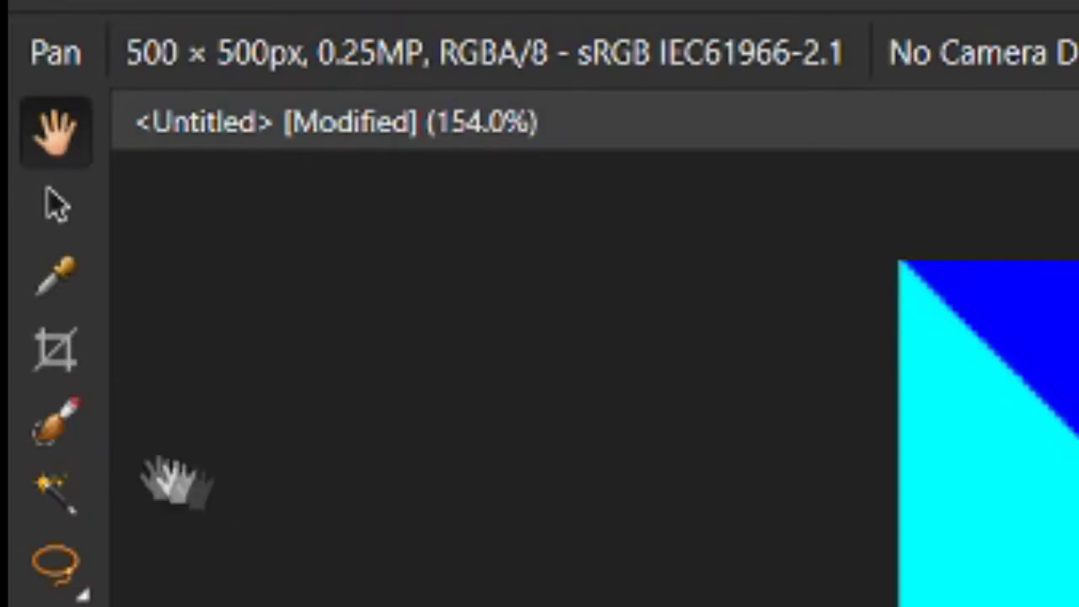
Scale the pasted starburst down with the Move tool to roughly the size of the canvas
{"action": "left_click", "coordinate": [54, 200]}
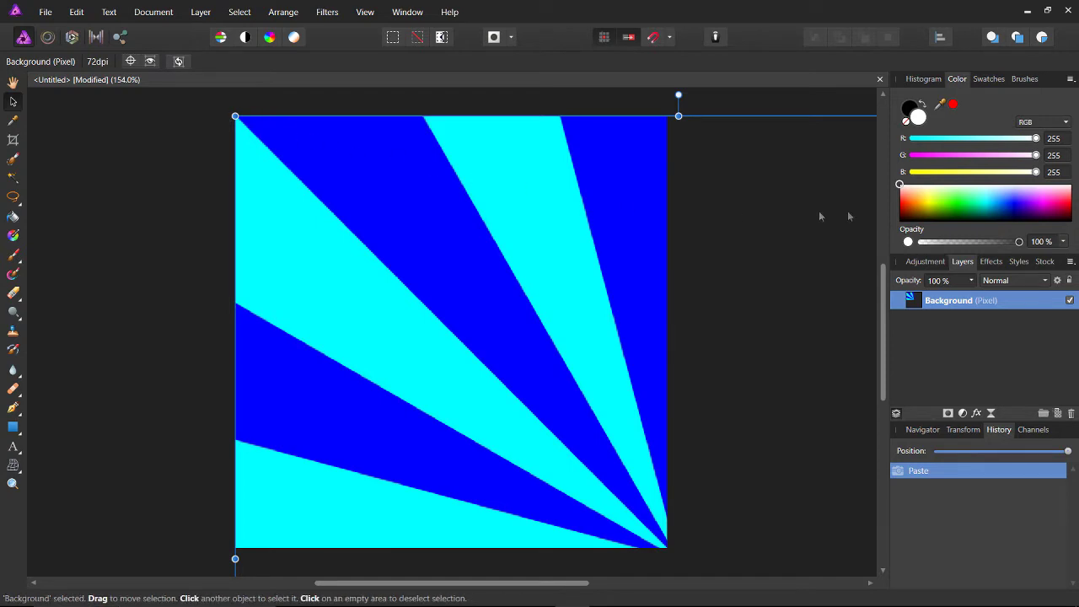
{"action": "key", "text": "ctrl+minus"}
{"action": "key", "text": "ctrl+minus"}
{"action": "key", "text": "ctrl+minus"}
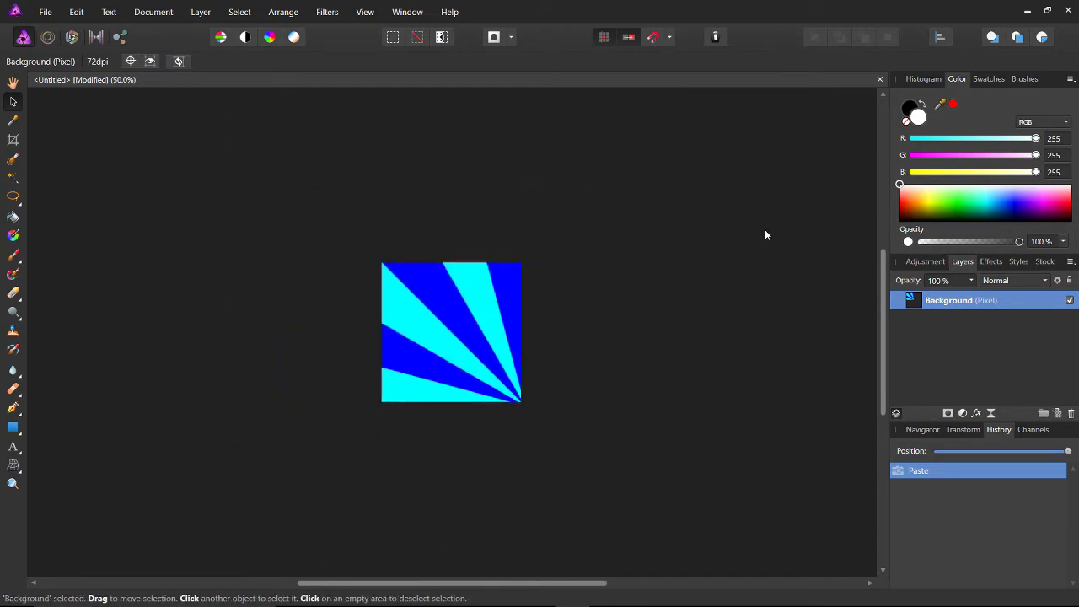
{"action": "left_click_drag", "start_coordinate": [411, 280], "coordinate": [446, 316]}
{"action": "left_click_drag", "start_coordinate": [384, 269], "coordinate": [381, 268]}
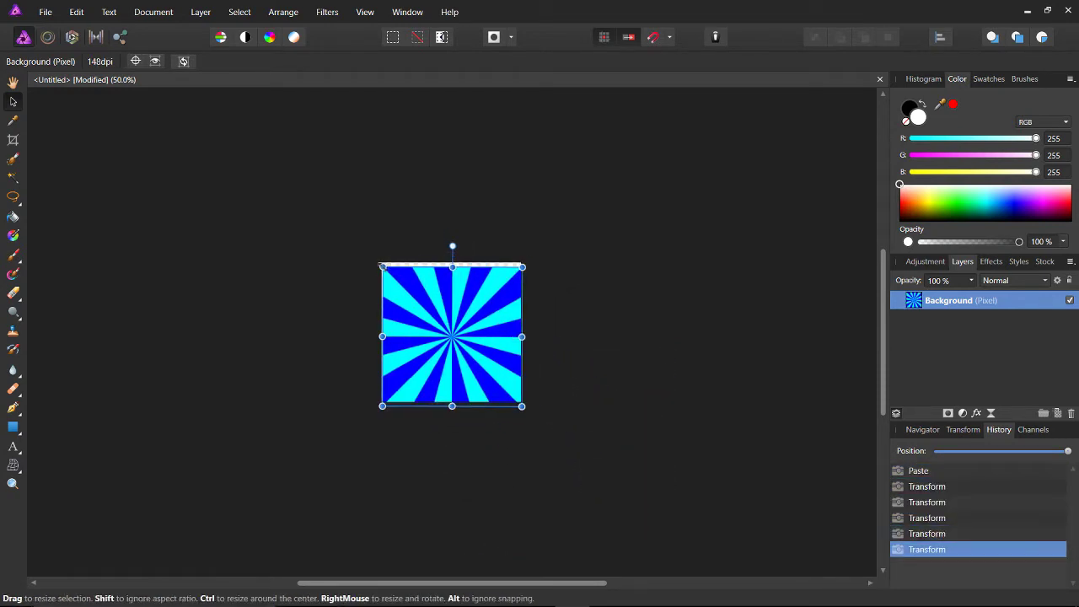
Undo the last resize and readjust the starburst's upper-left corner against the canvas edge
{"action": "key", "text": "ctrl+z"}
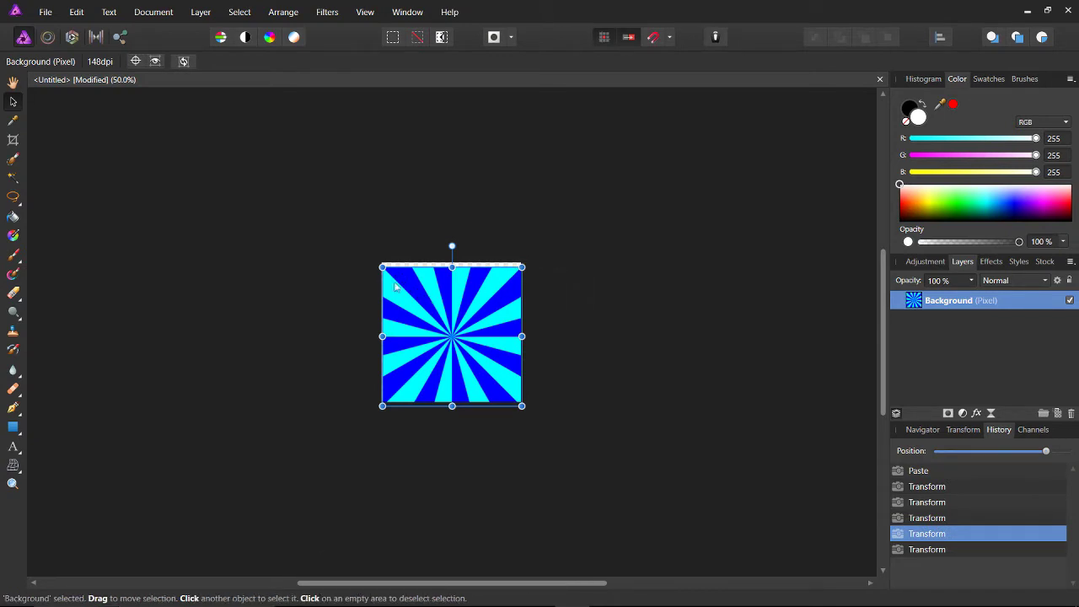
{"action": "mouse_move", "coordinate": [382, 266]}
{"action": "left_mouse_down"}
{"action": "mouse_move", "coordinate": [368, 258]}
{"action": "mouse_move", "coordinate": [386, 256]}
{"action": "mouse_move", "coordinate": [383, 267]}
{"action": "left_mouse_up"}
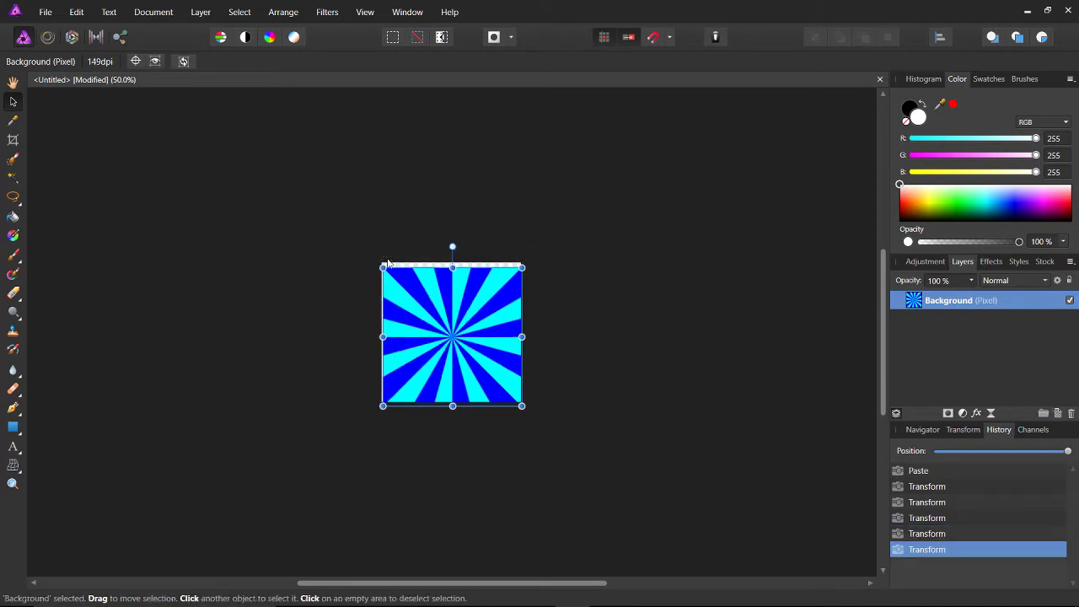
{"action": "left_click_drag", "start_coordinate": [421, 265], "coordinate": [307, 245]}
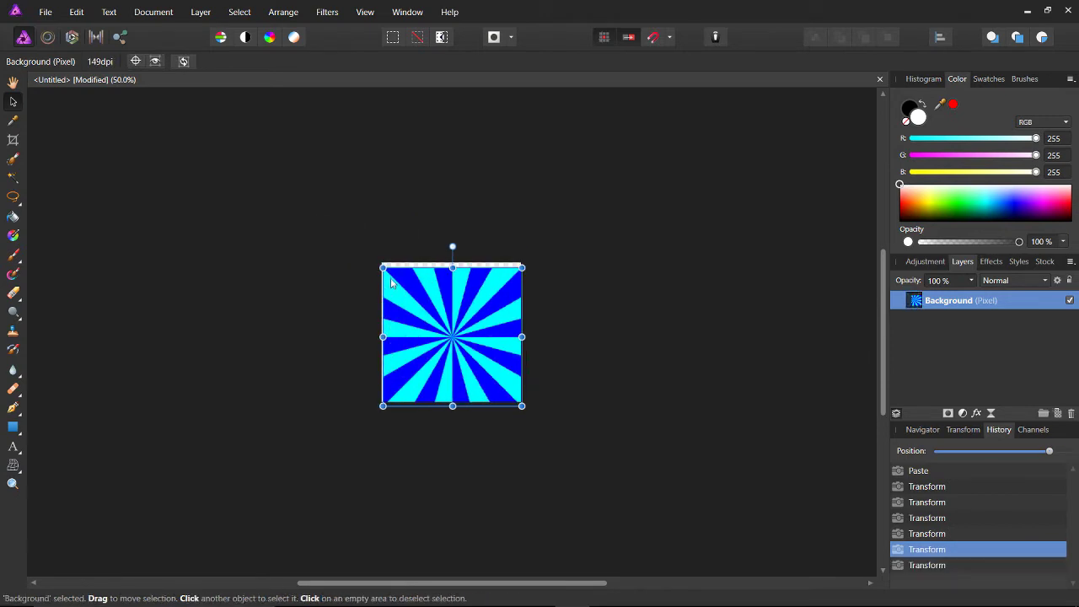
Centre the starburst layer horizontally and vertically on the canvas and clear the selection
{"action": "key", "text": "ctrl+0"}
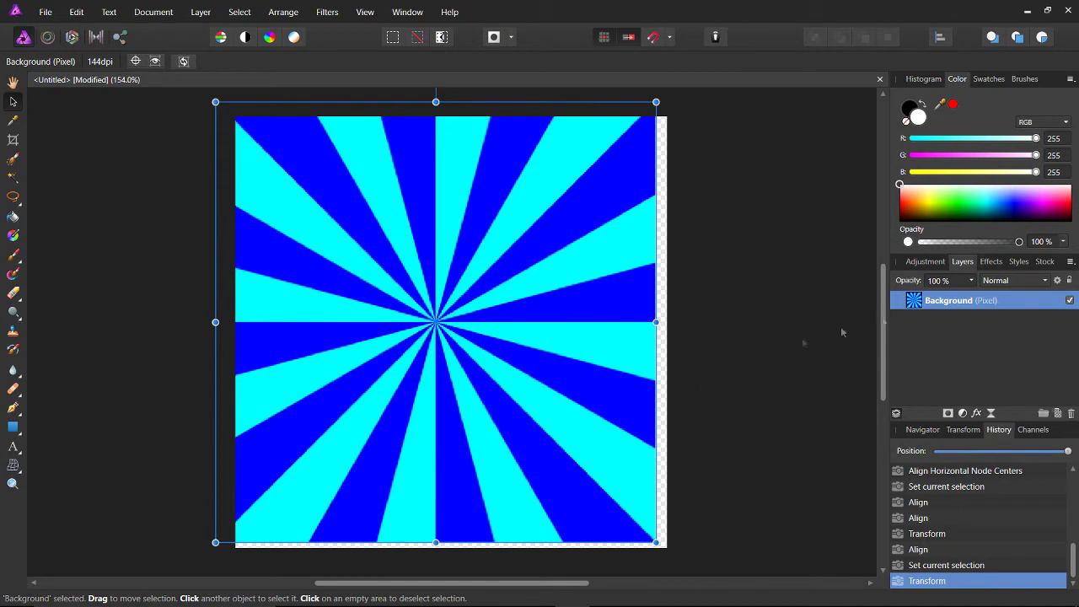
{"action": "left_click", "coordinate": [940, 37]}
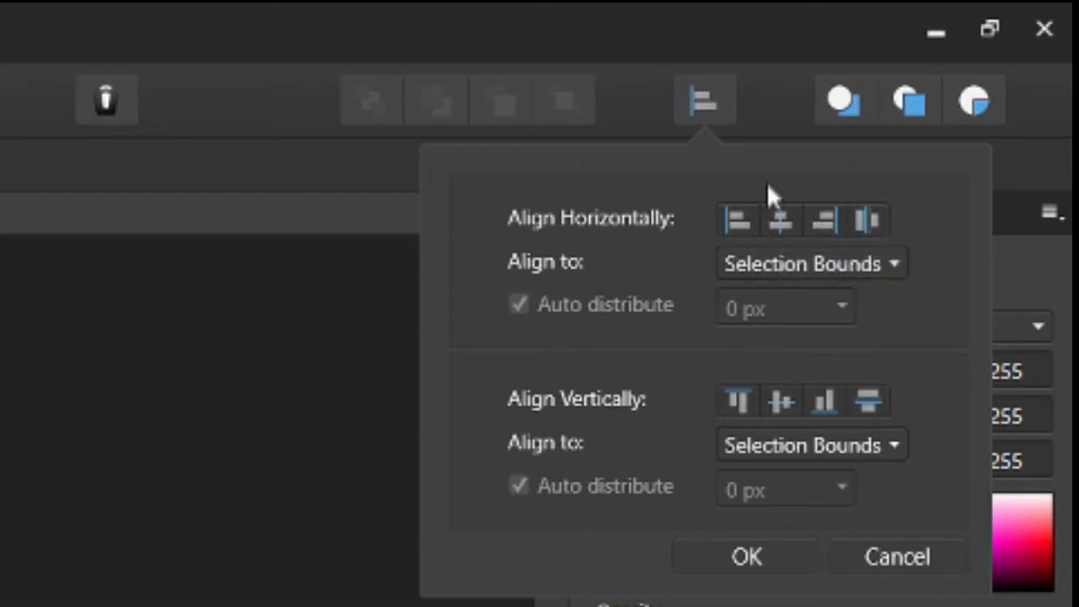
{"action": "left_click", "coordinate": [785, 224]}
{"action": "left_click", "coordinate": [782, 404]}
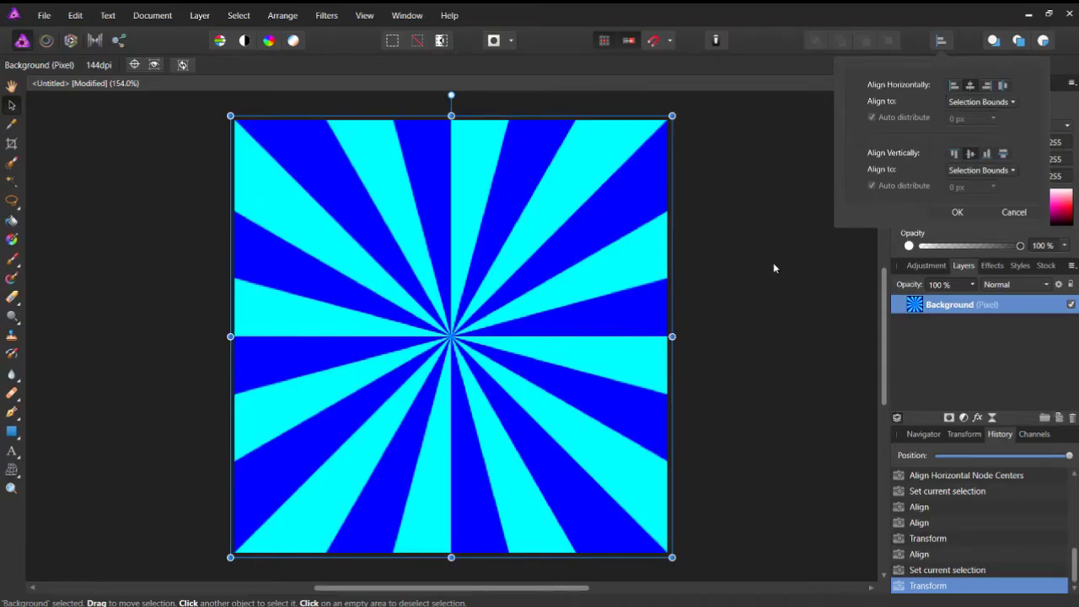
{"action": "left_click", "coordinate": [773, 264]}
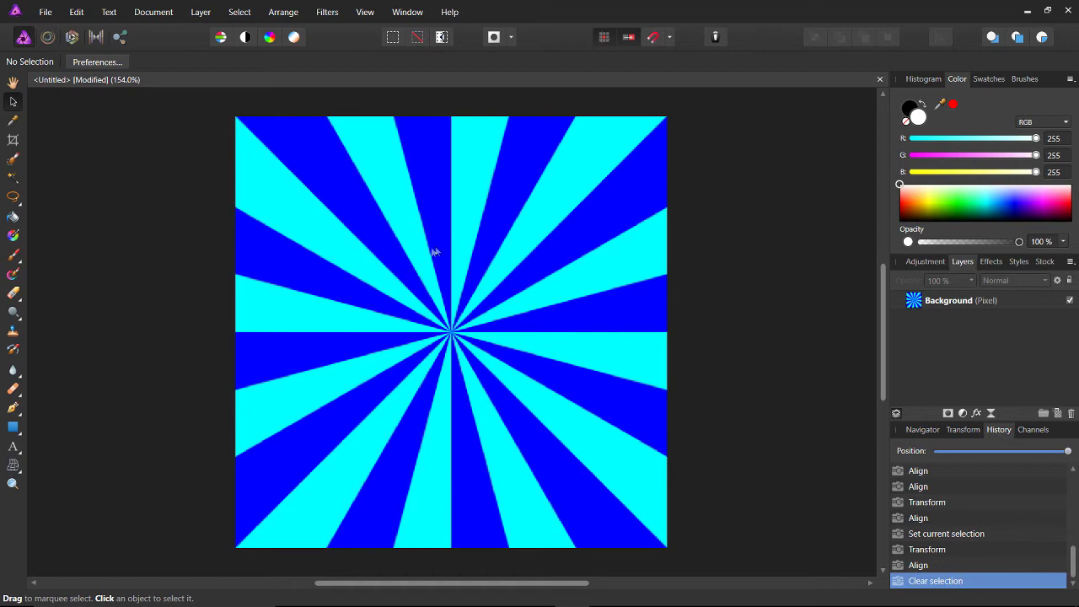
Apply a Gaussian Blur with a 1 px radius to the starburst Background layer
{"action": "left_click", "coordinate": [464, 237]}
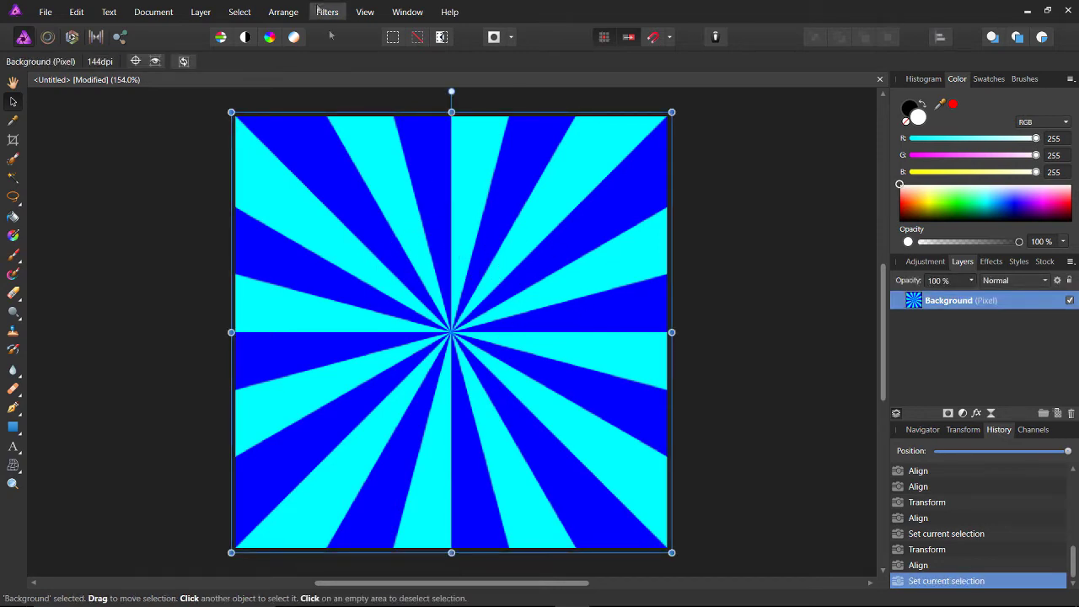
{"action": "left_click", "coordinate": [334, 10]}
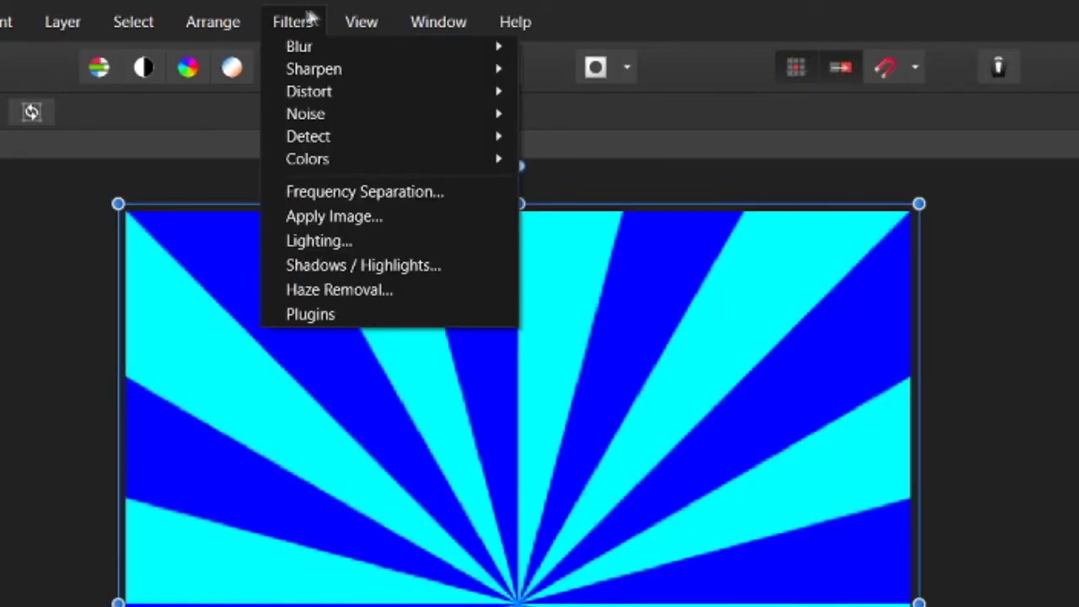
{"action": "mouse_move", "coordinate": [379, 52]}
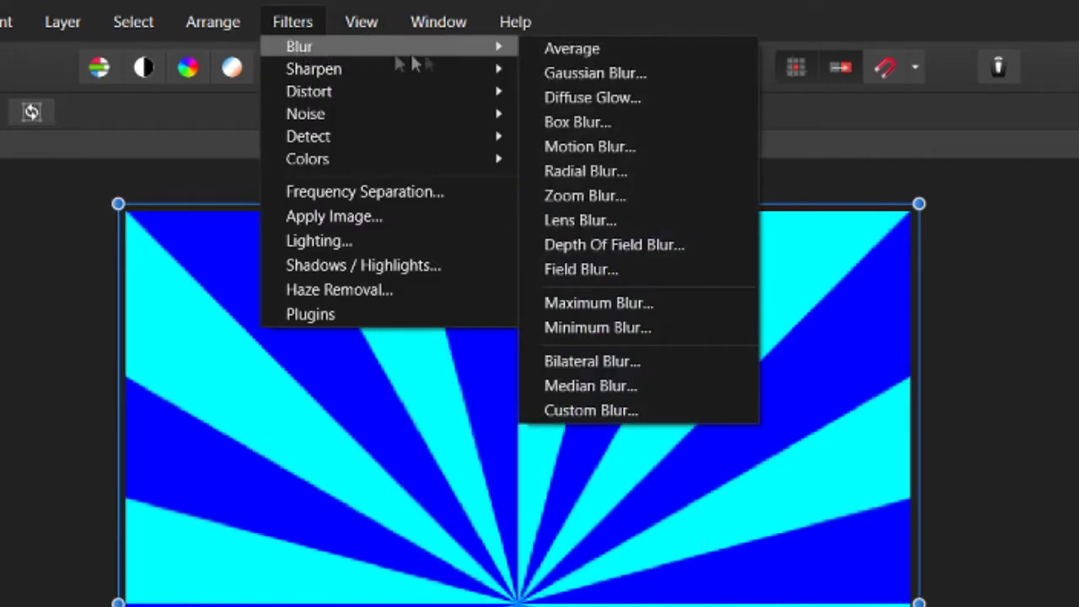
{"action": "left_click", "coordinate": [604, 74]}
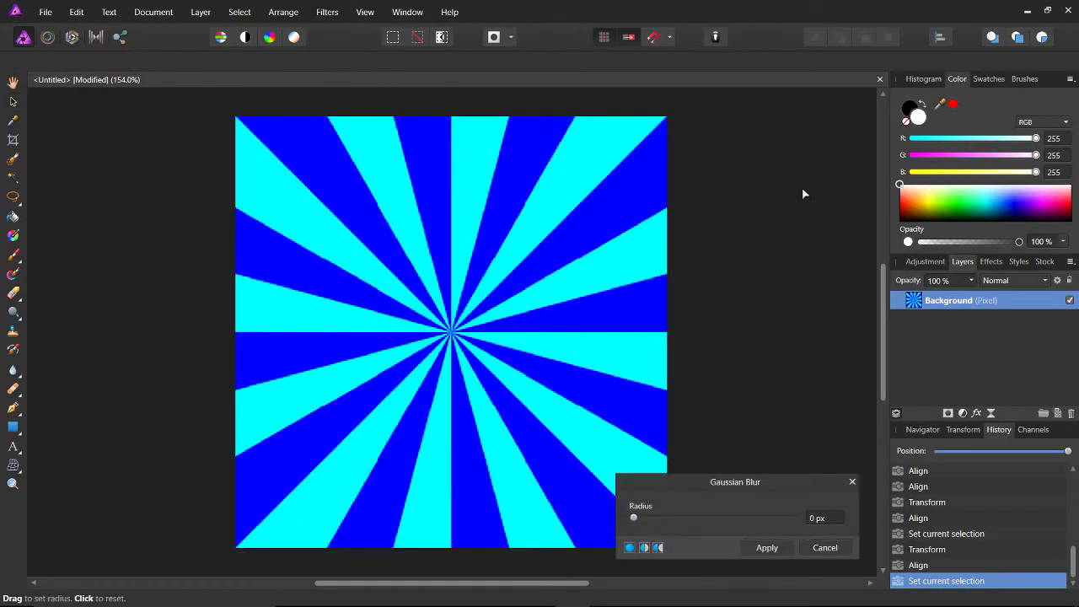
{"action": "left_click_drag", "start_coordinate": [636, 520], "coordinate": [745, 549]}
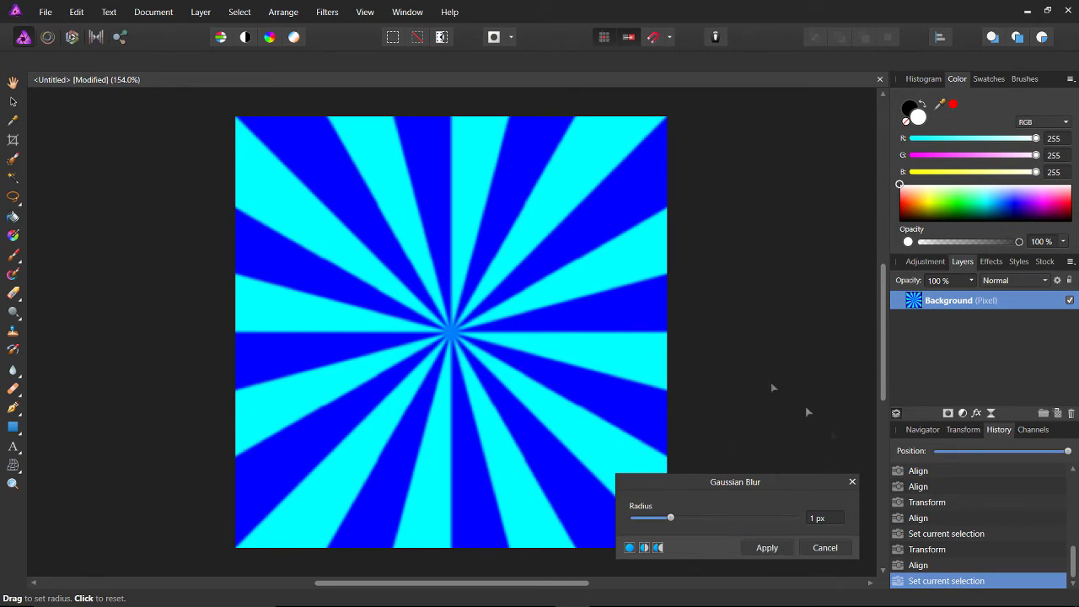
{"action": "left_click", "coordinate": [777, 550]}
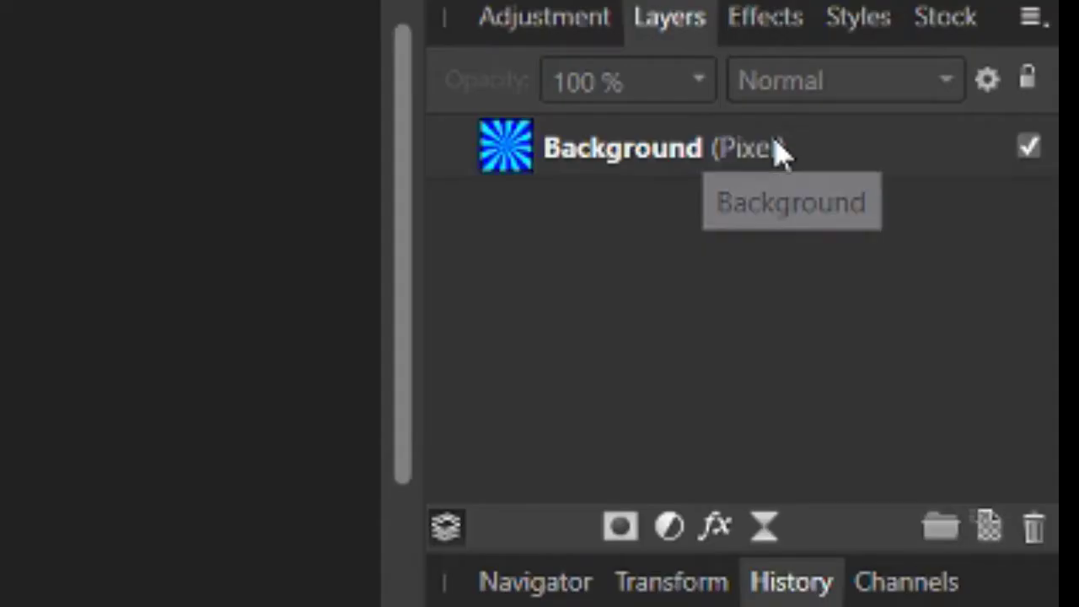
Add an HSL adjustment over the Background layer with hue shift -1.3°, saturation shift -62% and luminosity shift 73%
{"action": "left_click", "coordinate": [996, 301]}
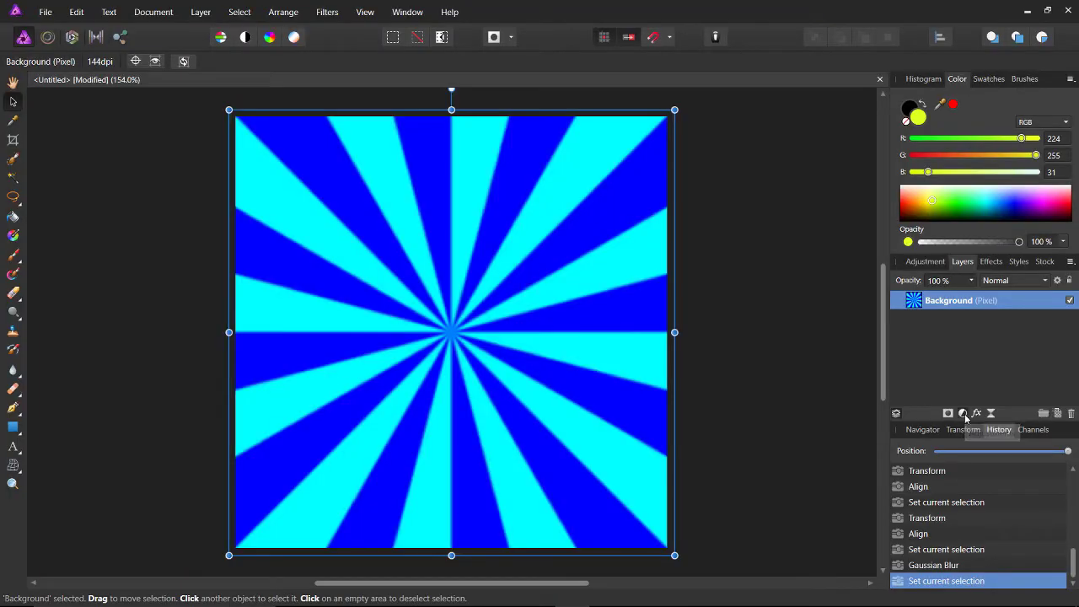
{"action": "left_click", "coordinate": [672, 528]}
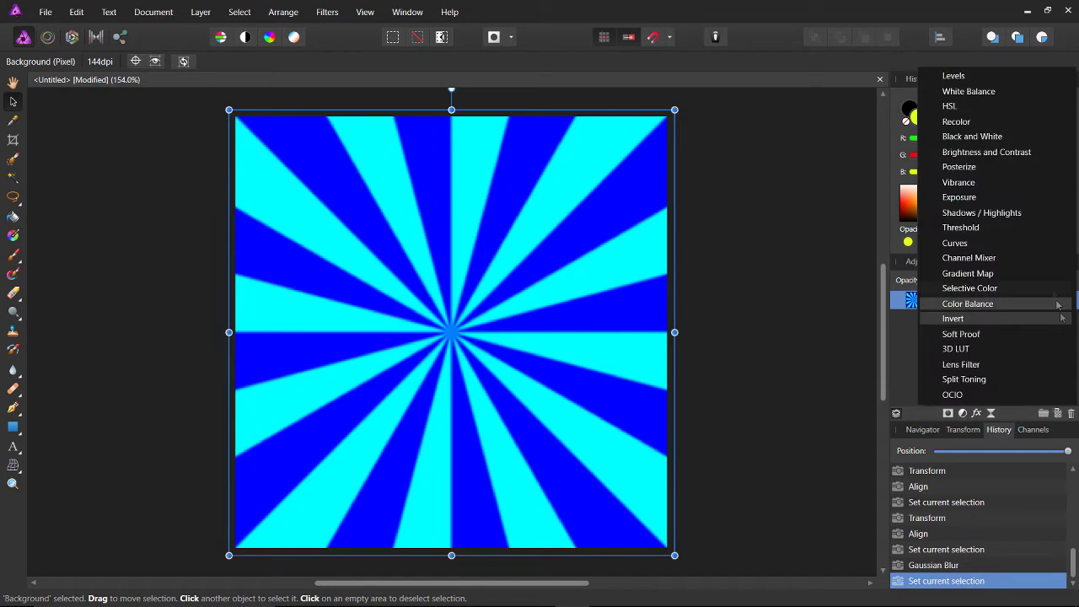
{"action": "left_click", "coordinate": [974, 106]}
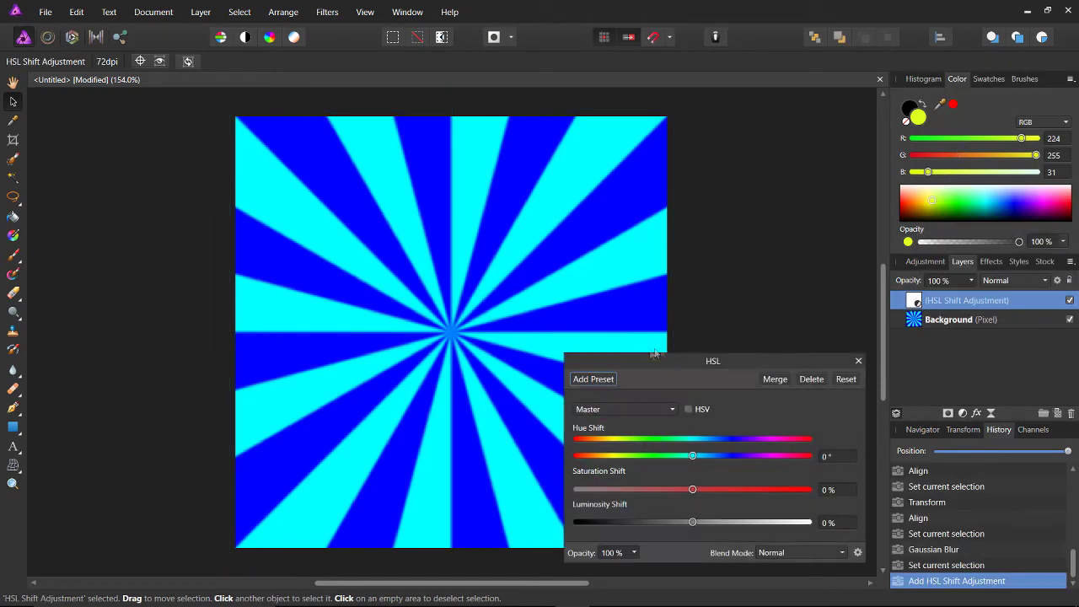
{"action": "left_click_drag", "start_coordinate": [685, 368], "coordinate": [808, 209]}
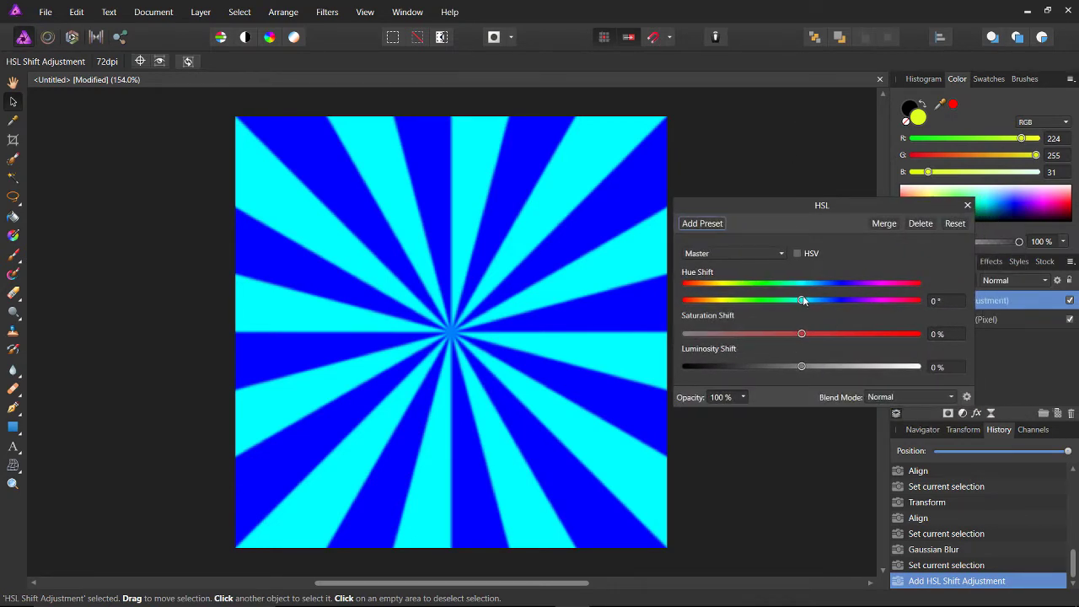
{"action": "left_click_drag", "start_coordinate": [804, 301], "coordinate": [730, 334]}
{"action": "left_click_drag", "start_coordinate": [802, 367], "coordinate": [886, 367]}
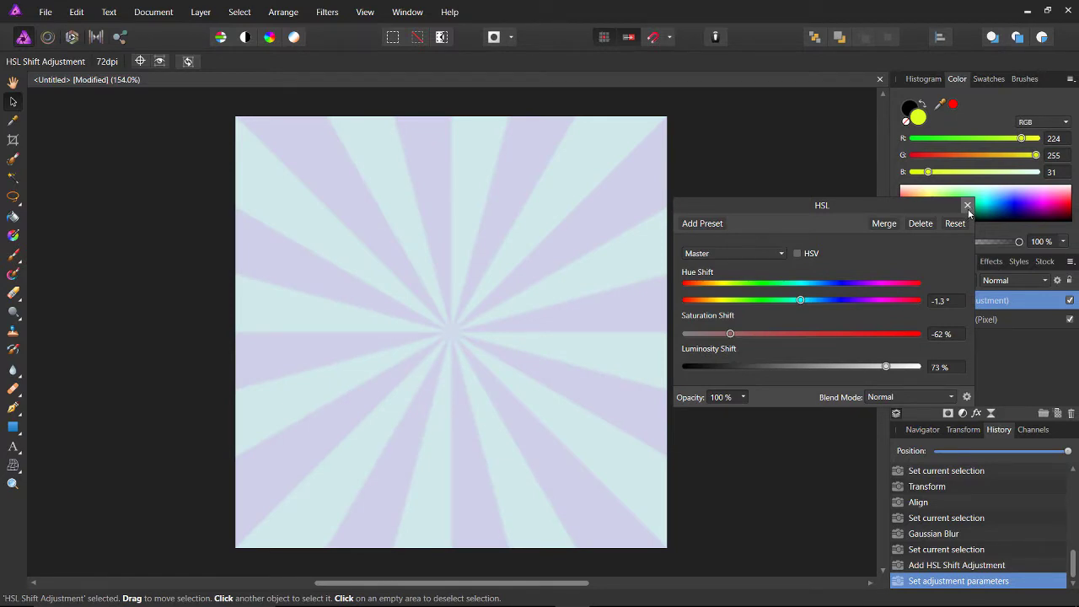
{"action": "left_click", "coordinate": [967, 206]}
Undo the HSL parameter changes and delete the HSL Shift Adjustment layer
{"action": "key", "text": "ctrl+z"}
{"action": "key", "text": "ctrl+z"}
{"action": "key", "text": "ctrl+shift+z"}
{"action": "left_click", "coordinate": [967, 308]}
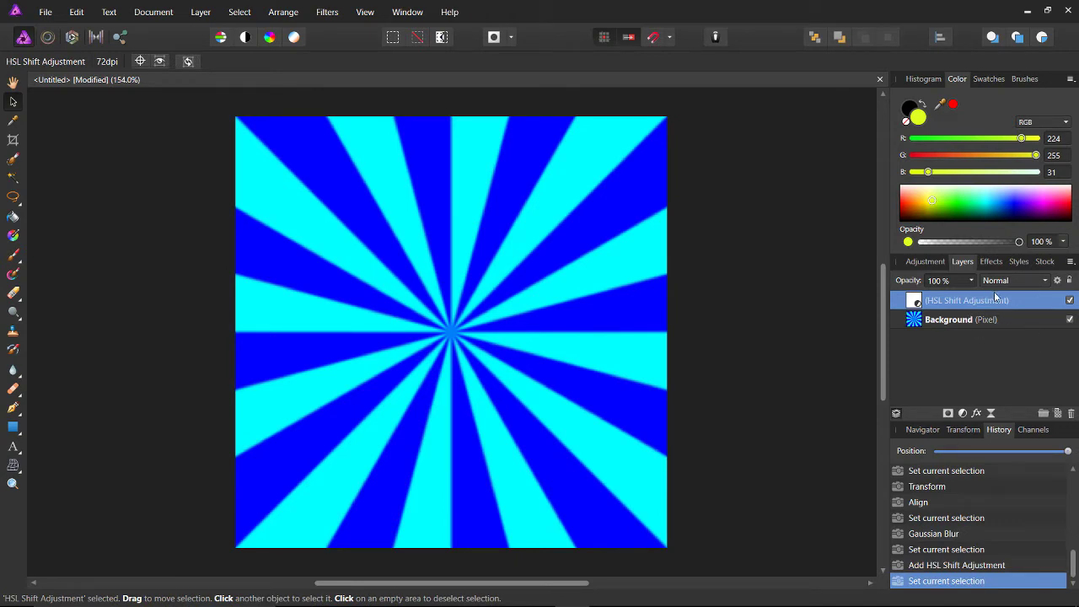
{"action": "right_click", "coordinate": [995, 296]}
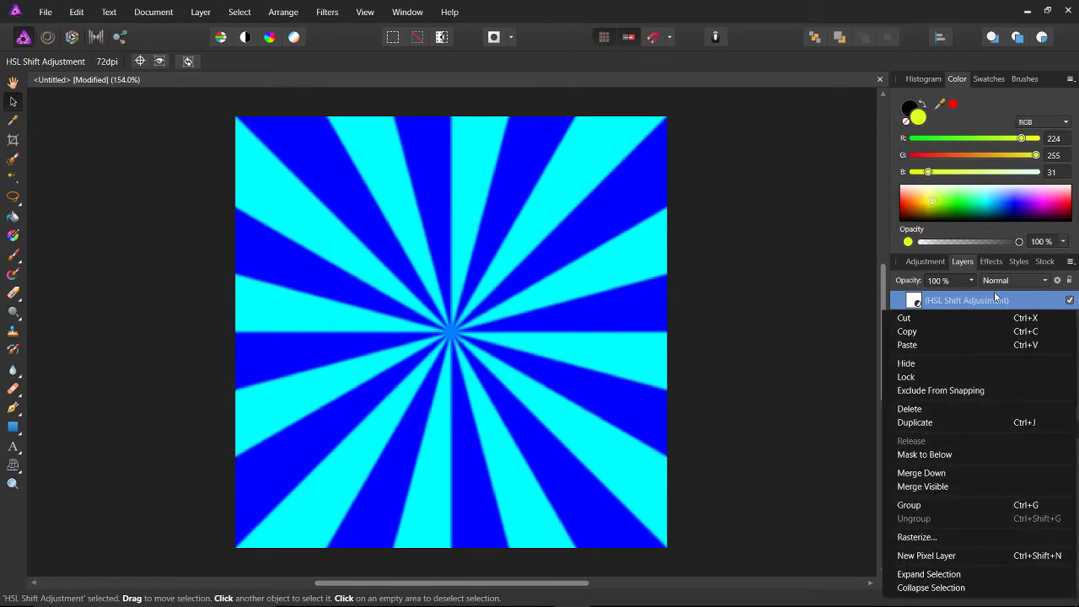
{"action": "left_click", "coordinate": [930, 415]}
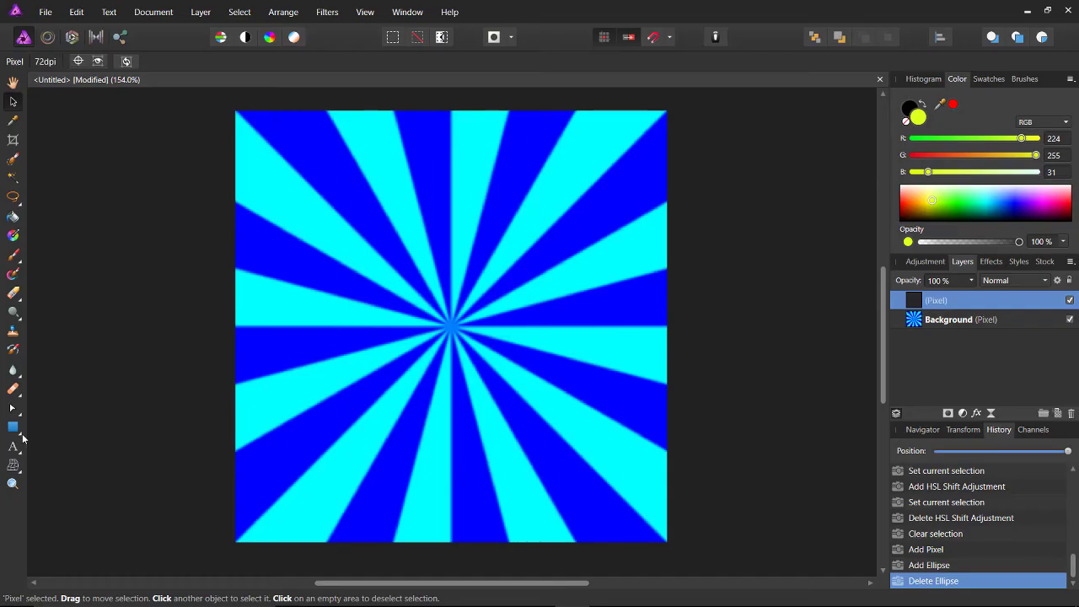
Draw a large circular ring over the starburst with the Donut tool and set its hole radius to 85%
{"action": "left_click", "coordinate": [118, 403]}
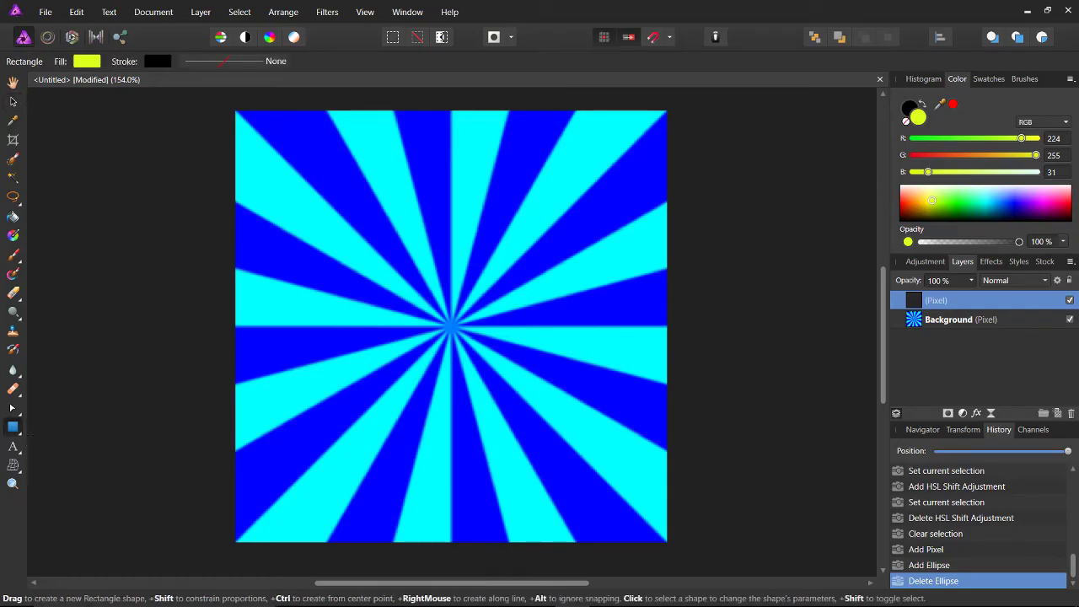
{"action": "left_click", "coordinate": [19, 432]}
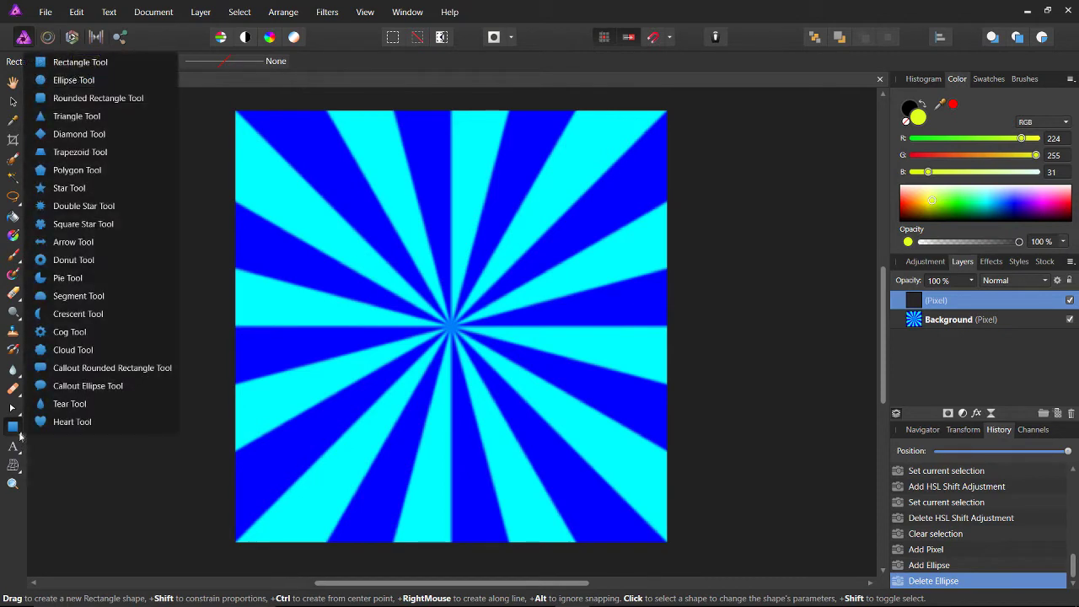
{"action": "left_click", "coordinate": [102, 261]}
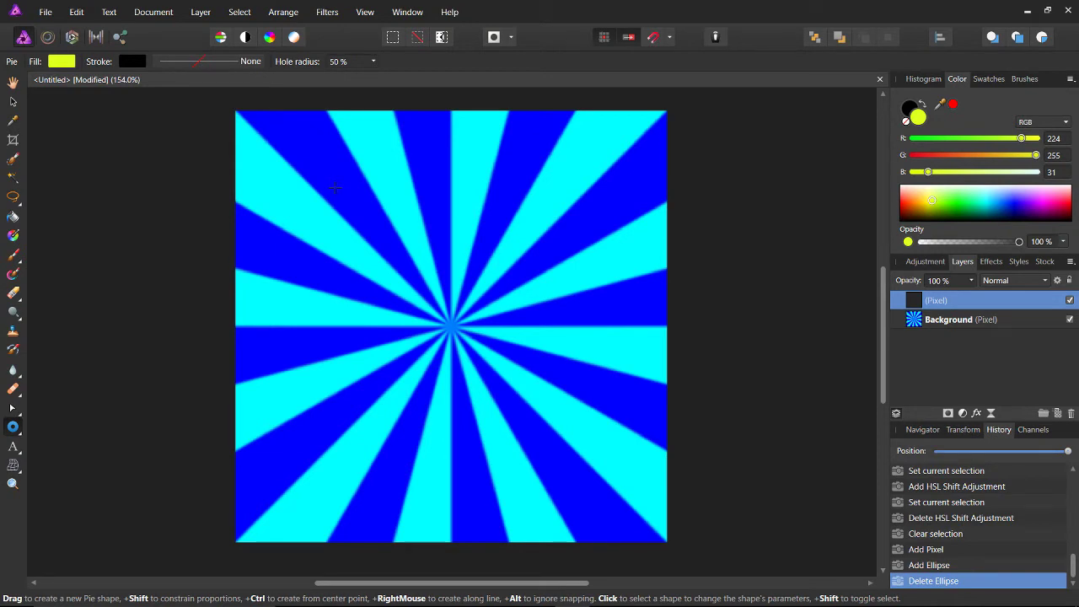
{"action": "left_click", "coordinate": [12, 427]}
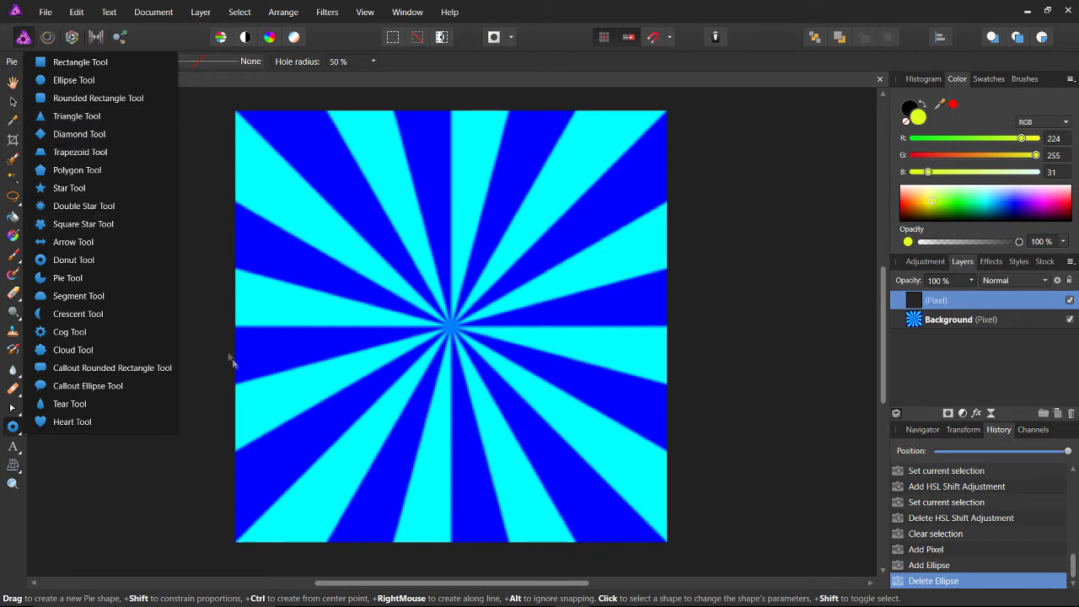
{"action": "left_click", "coordinate": [16, 430]}
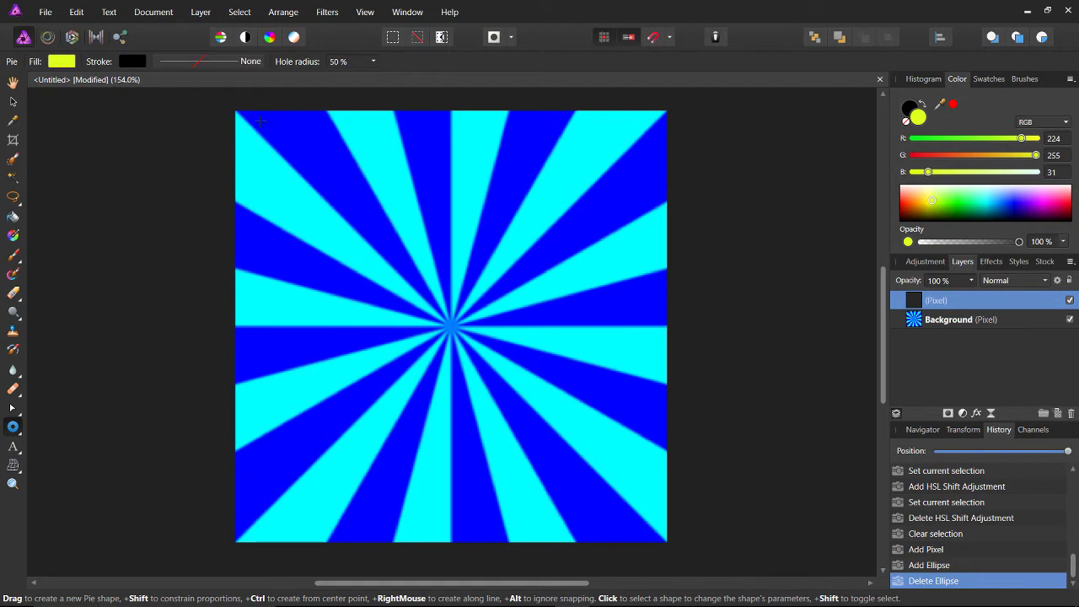
{"action": "left_click_drag", "start_coordinate": [254, 125], "coordinate": [602, 481]}
{"action": "scroll", "coordinate": [615, 493], "scroll_direction": "down", "scroll_amount": 1}
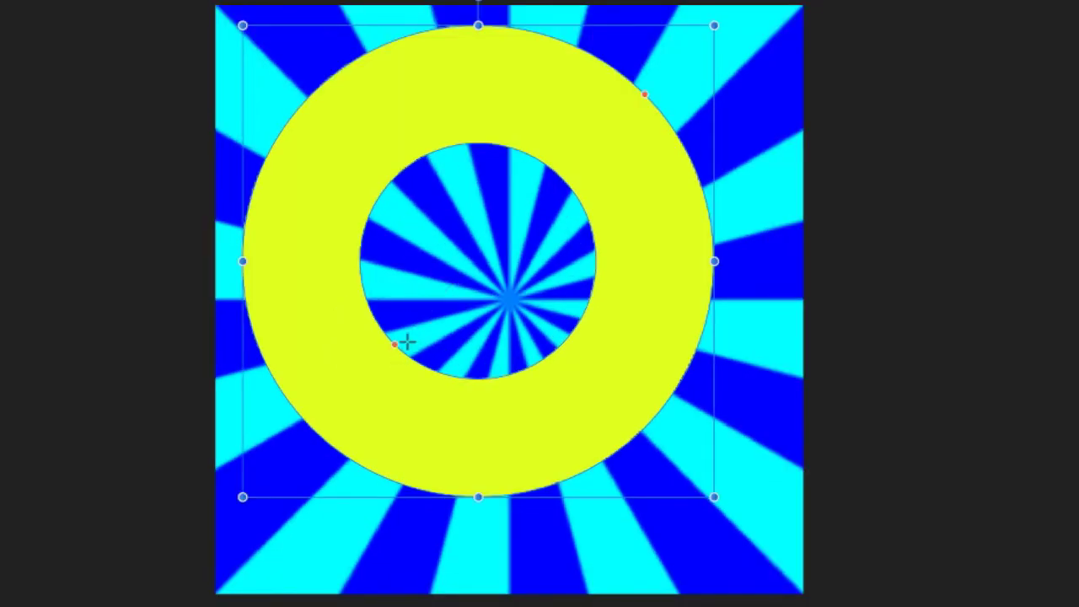
{"action": "left_click_drag", "start_coordinate": [392, 347], "coordinate": [309, 371]}
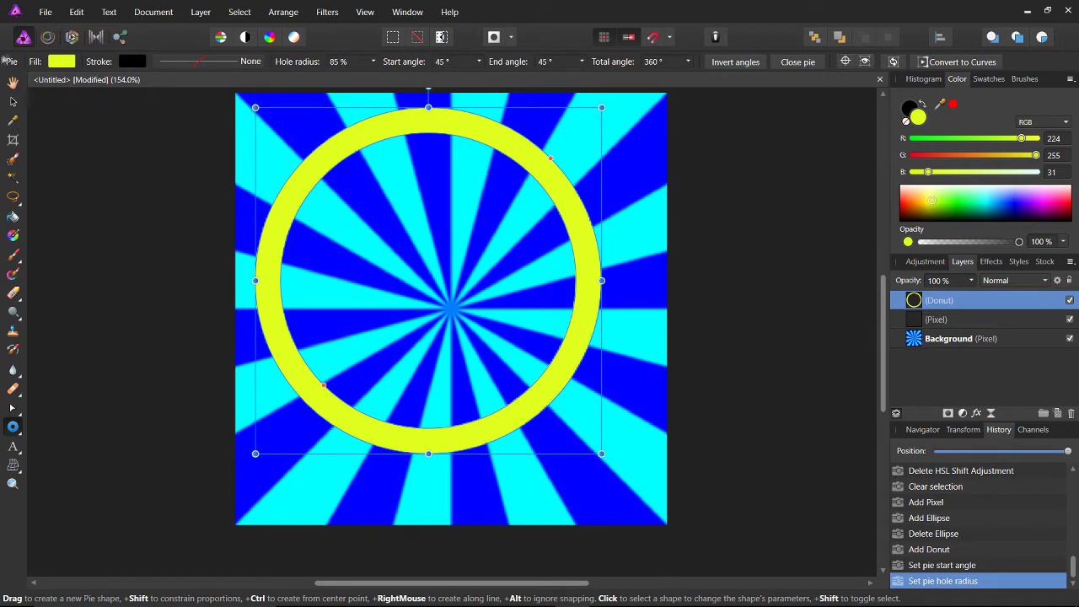
Change the donut shape's fill colour to white (RGB 255, 255, 255)
{"action": "left_click", "coordinate": [60, 61]}
{"action": "left_click_drag", "start_coordinate": [126, 197], "coordinate": [17, 176]}
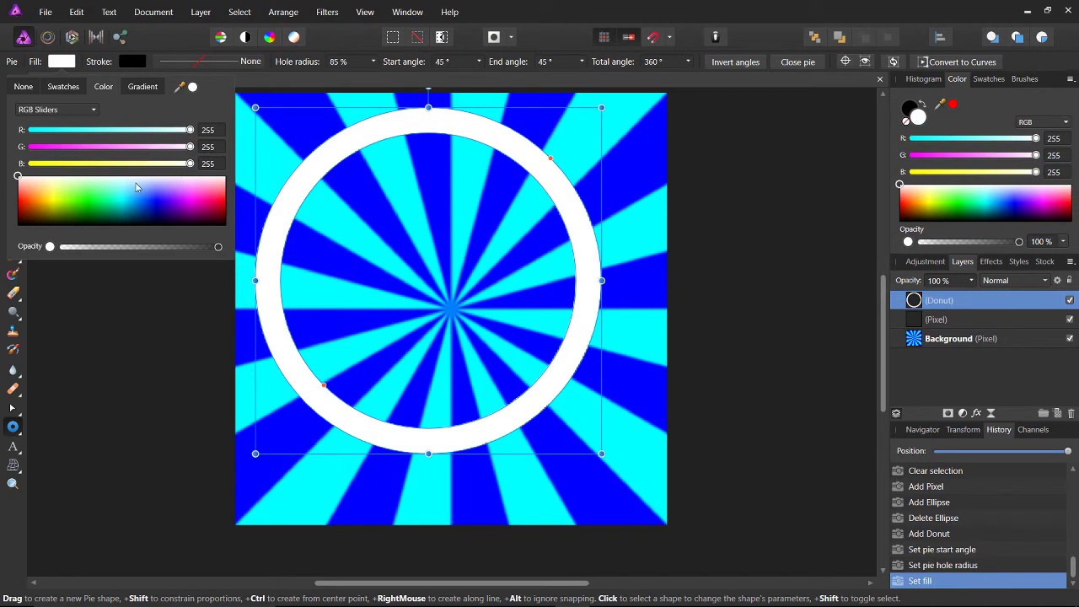
{"action": "left_click", "coordinate": [21, 178]}
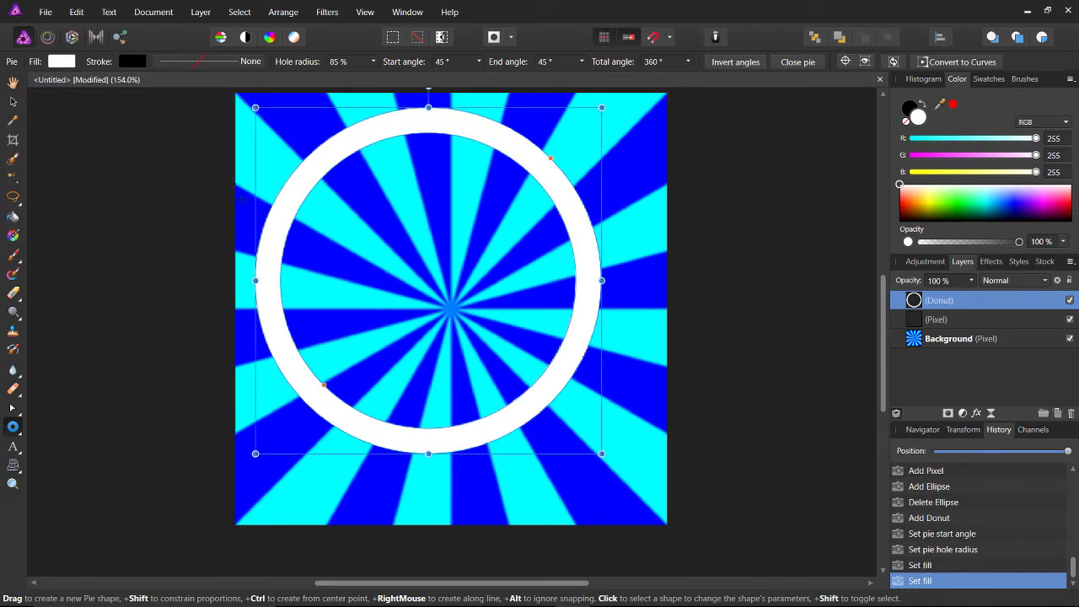
Move the white ring towards the middle, centre it horizontally and vertically on the canvas, and clear the selection
{"action": "left_click", "coordinate": [12, 105]}
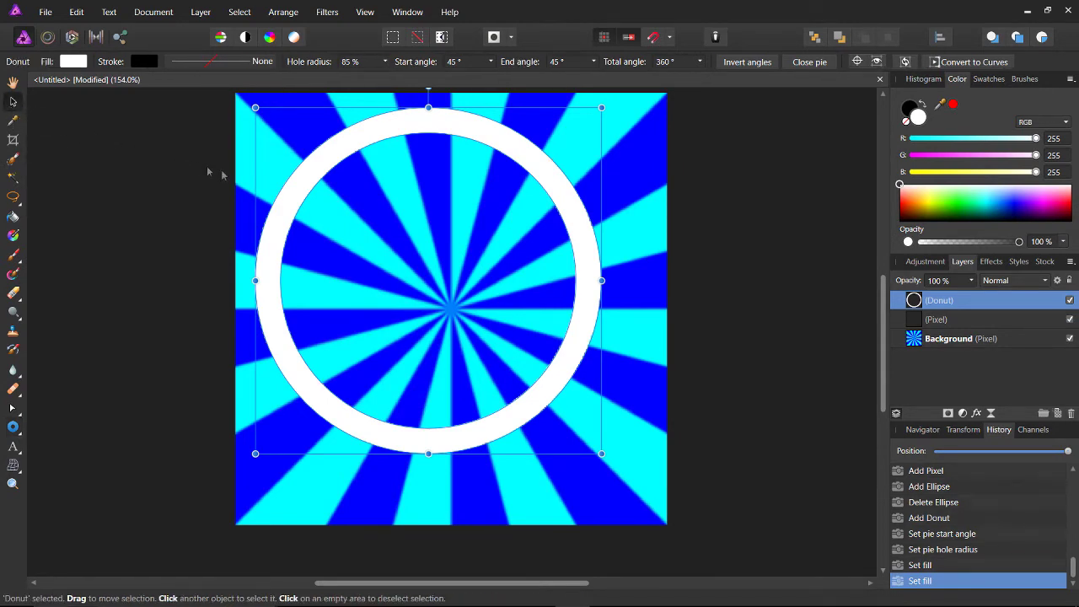
{"action": "left_click_drag", "start_coordinate": [336, 161], "coordinate": [356, 175]}
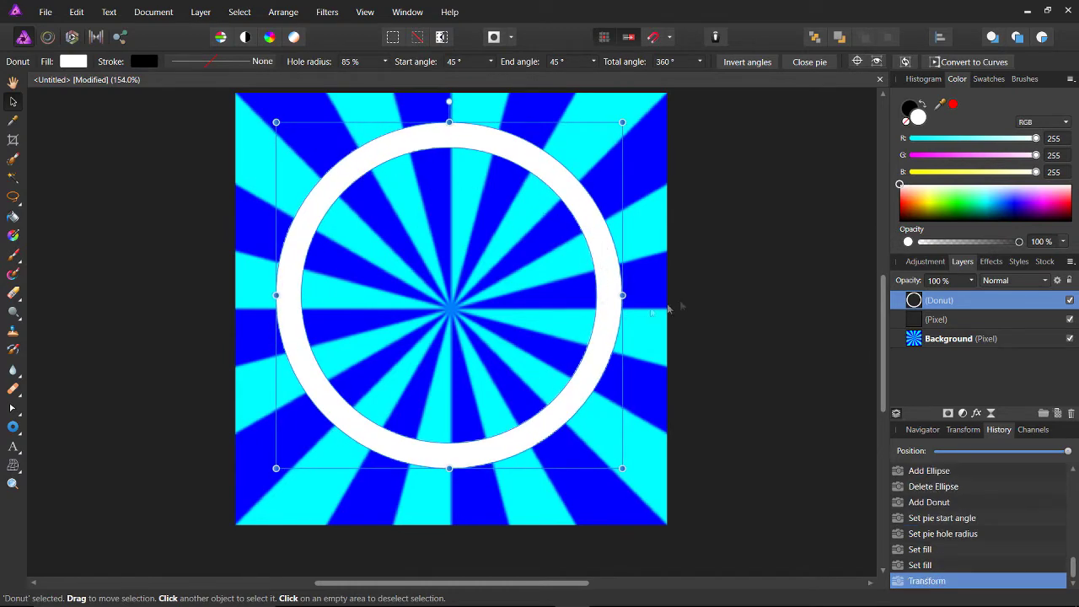
{"action": "left_click", "coordinate": [940, 39]}
{"action": "left_click", "coordinate": [969, 82]}
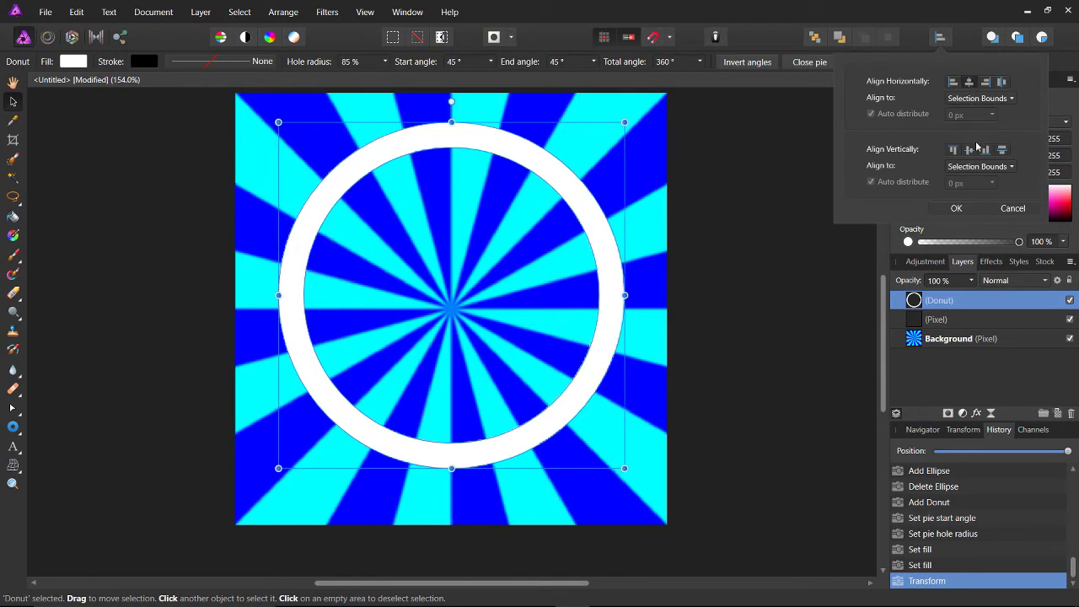
{"action": "left_click", "coordinate": [971, 152]}
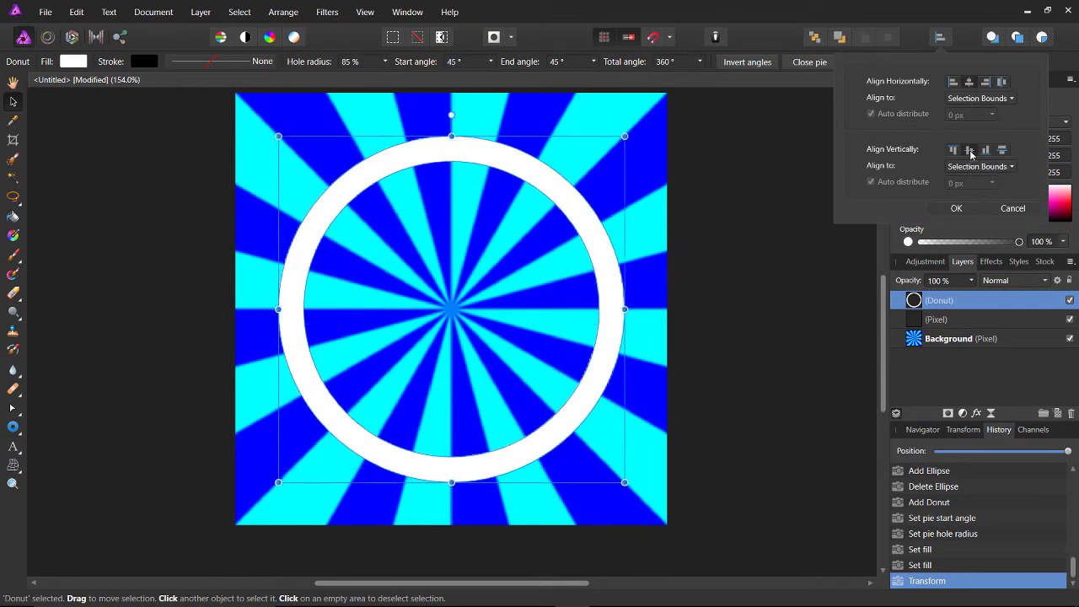
{"action": "left_click", "coordinate": [707, 236]}
{"action": "left_click", "coordinate": [708, 236]}
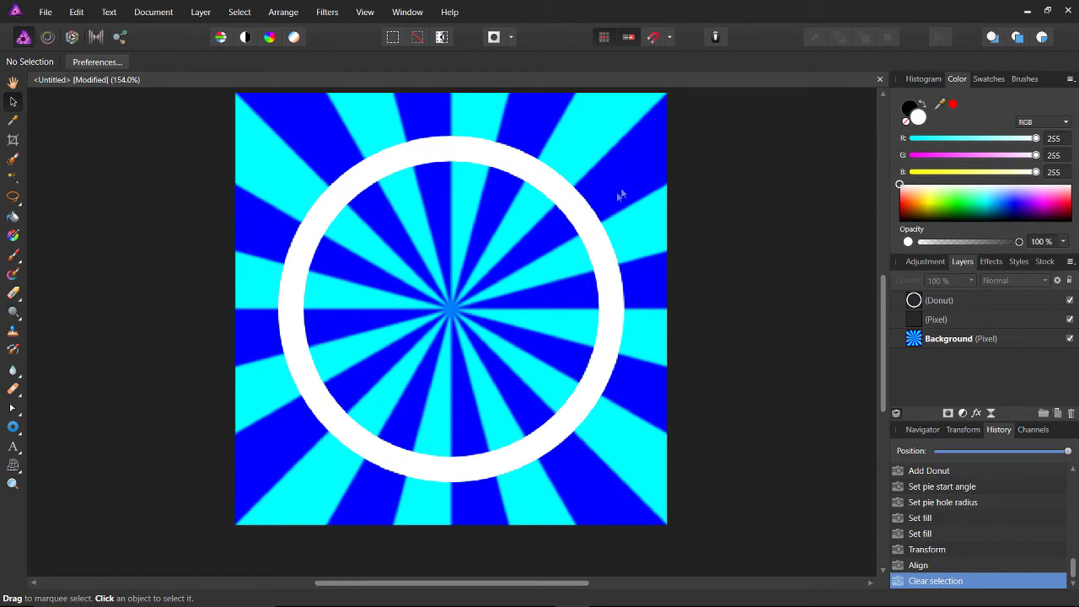
Try to shrink the white ring by its lower-right corner, undo the resize and deselect the ring
{"action": "left_click", "coordinate": [414, 152]}
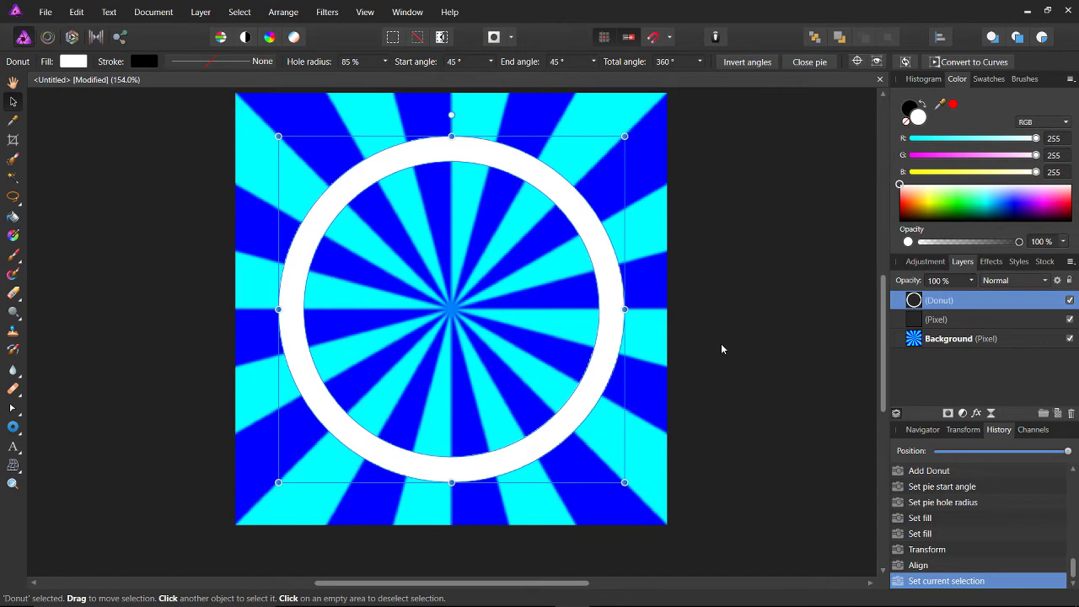
{"action": "right_click", "coordinate": [682, 290]}
{"action": "left_click", "coordinate": [443, 153]}
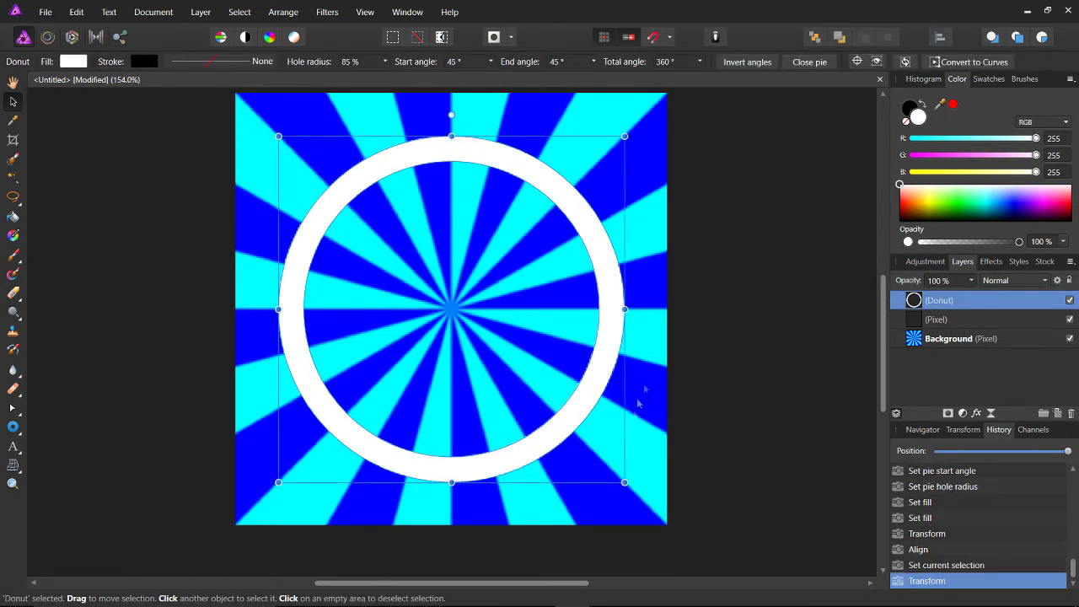
{"action": "left_click_drag", "start_coordinate": [624, 483], "coordinate": [517, 312]}
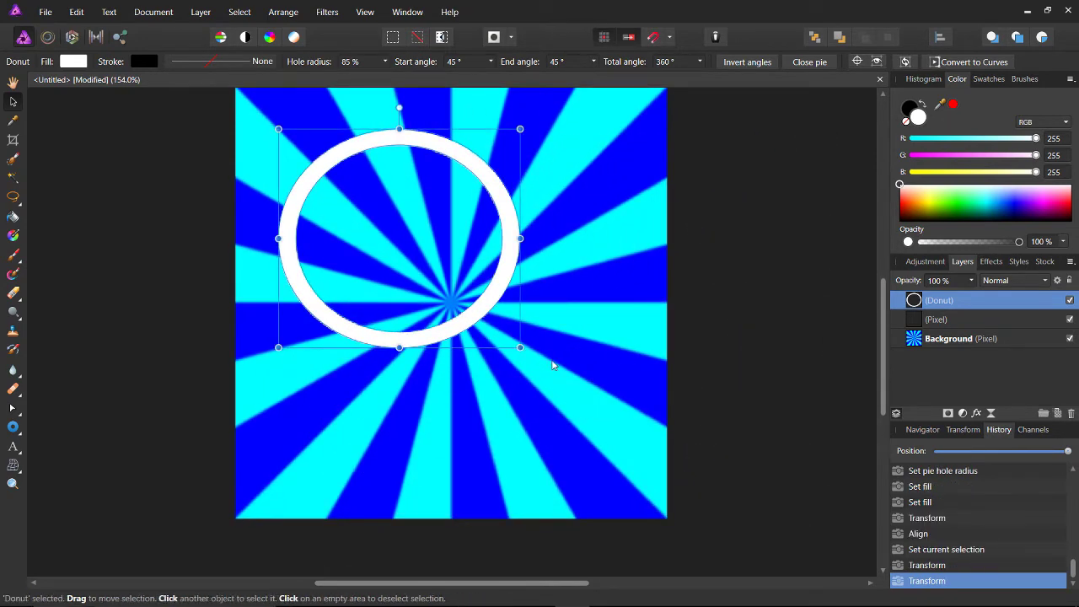
{"action": "key", "text": "ctrl+z"}
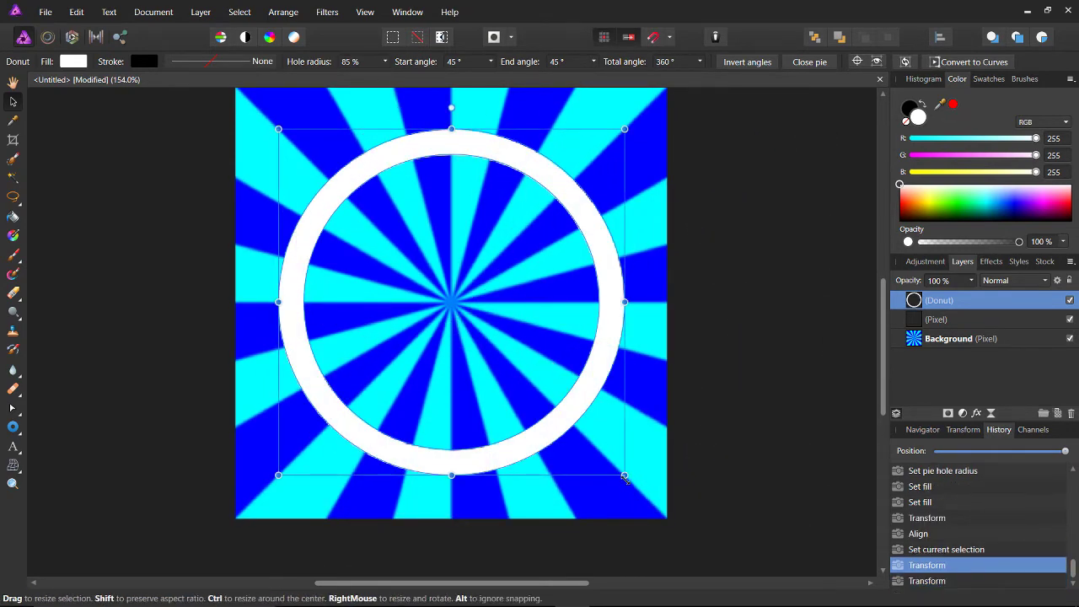
{"action": "left_click_drag", "start_coordinate": [624, 476], "coordinate": [668, 385]}
{"action": "key", "text": "Escape"}
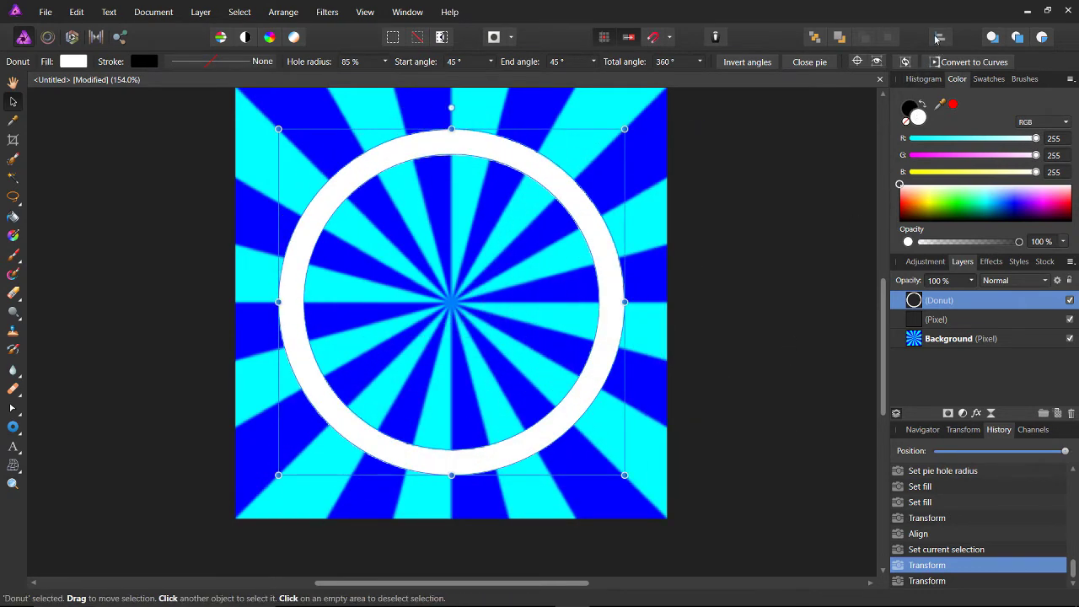
{"action": "left_click", "coordinate": [812, 285]}
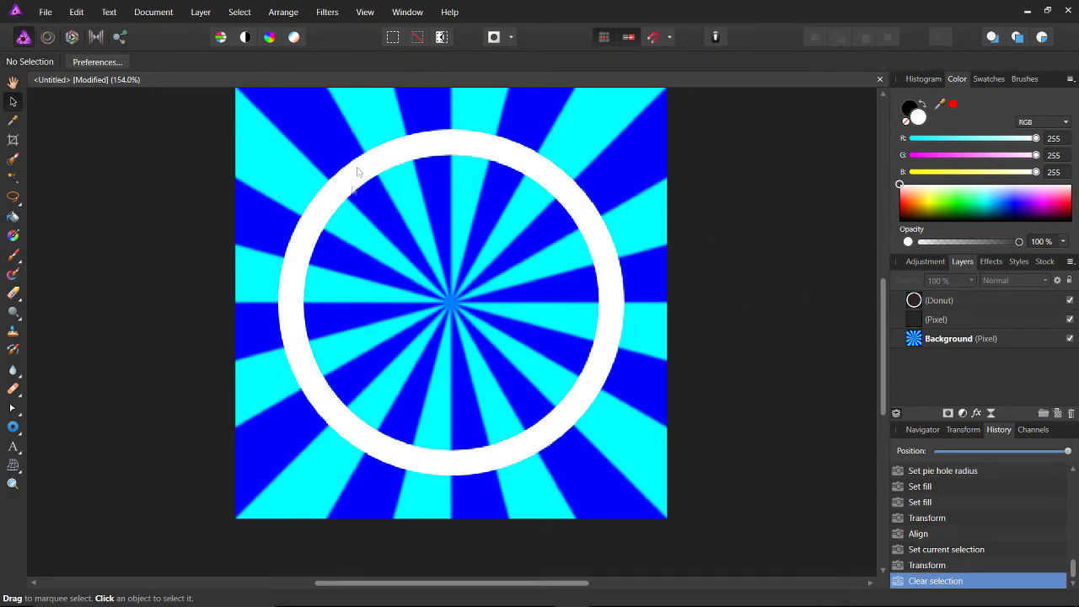
Open the layer effects of the white ring and enable a black Outline effect on it
{"action": "left_click", "coordinate": [544, 173]}
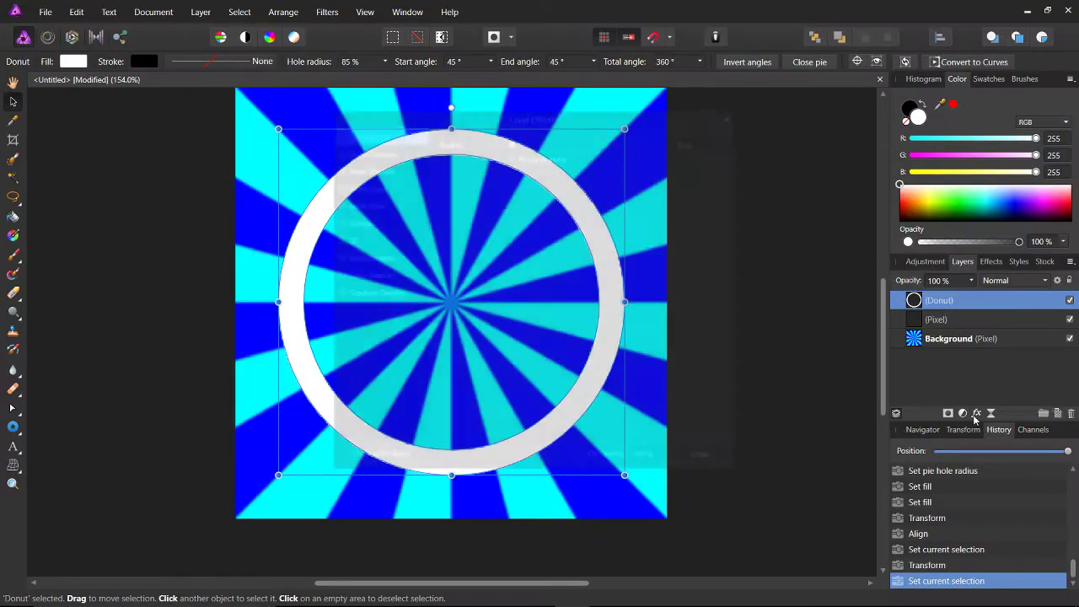
{"action": "left_click", "coordinate": [738, 524]}
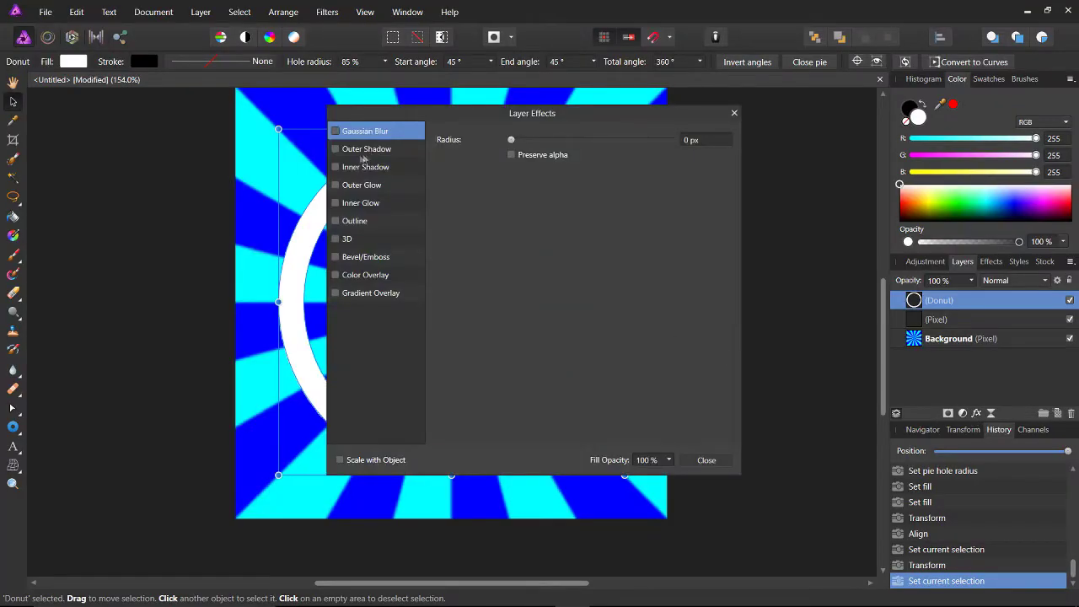
{"action": "left_click_drag", "start_coordinate": [478, 114], "coordinate": [812, 117]}
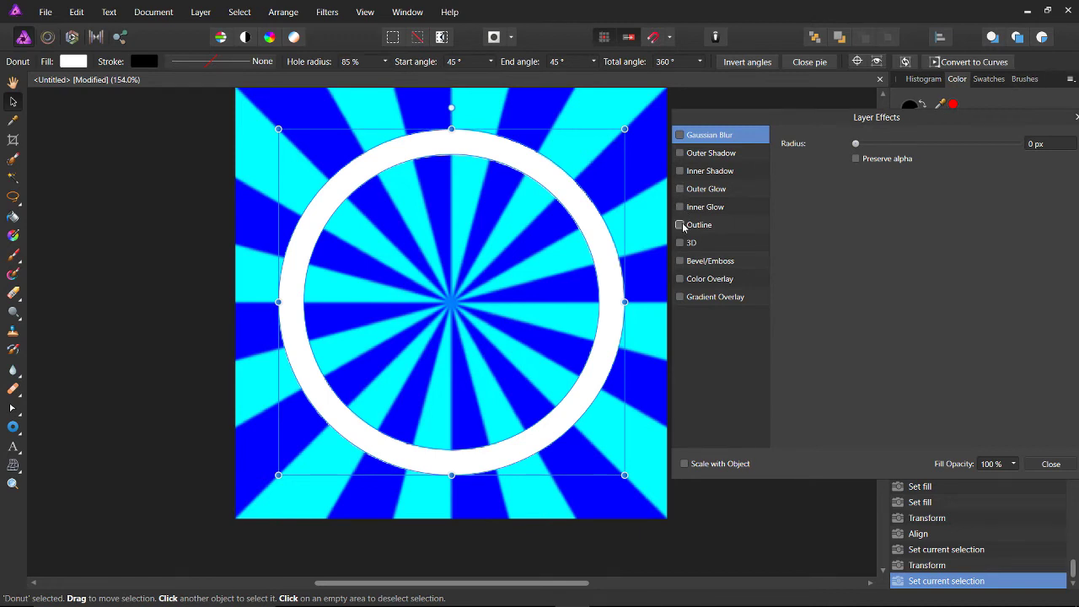
{"action": "left_click", "coordinate": [681, 225]}
{"action": "left_click", "coordinate": [742, 228]}
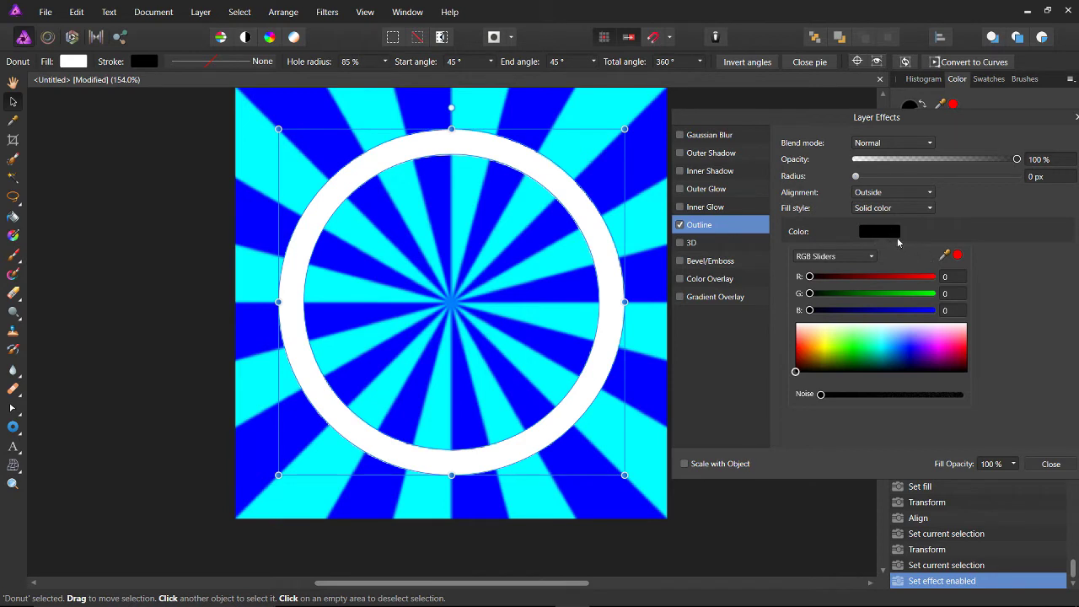
{"action": "left_click", "coordinate": [891, 236]}
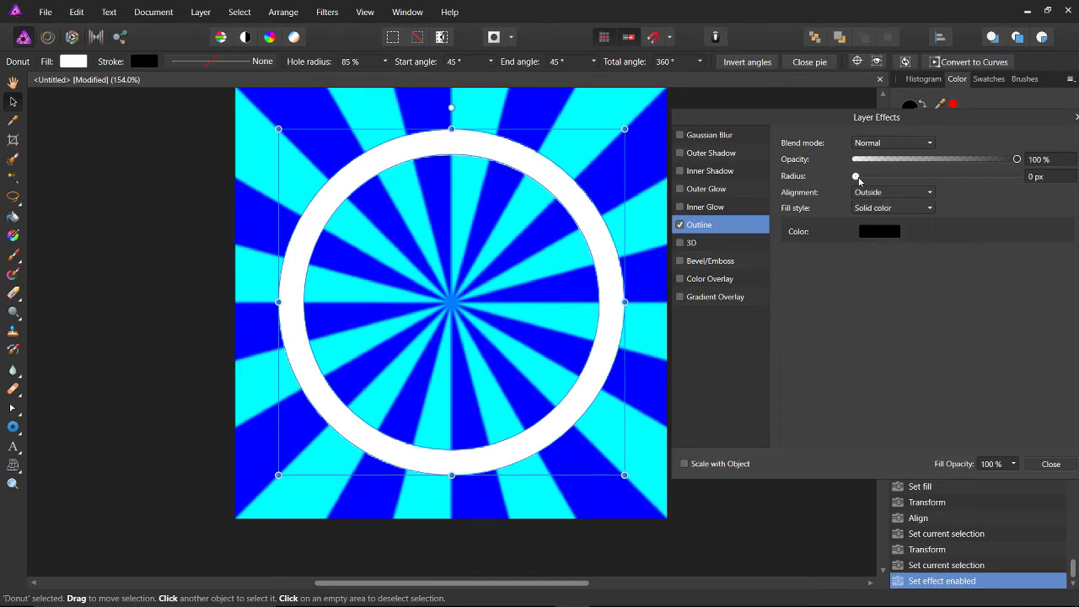
Set the radius of the ring's outline to 3 px
{"action": "left_click_drag", "start_coordinate": [857, 185], "coordinate": [905, 193]}
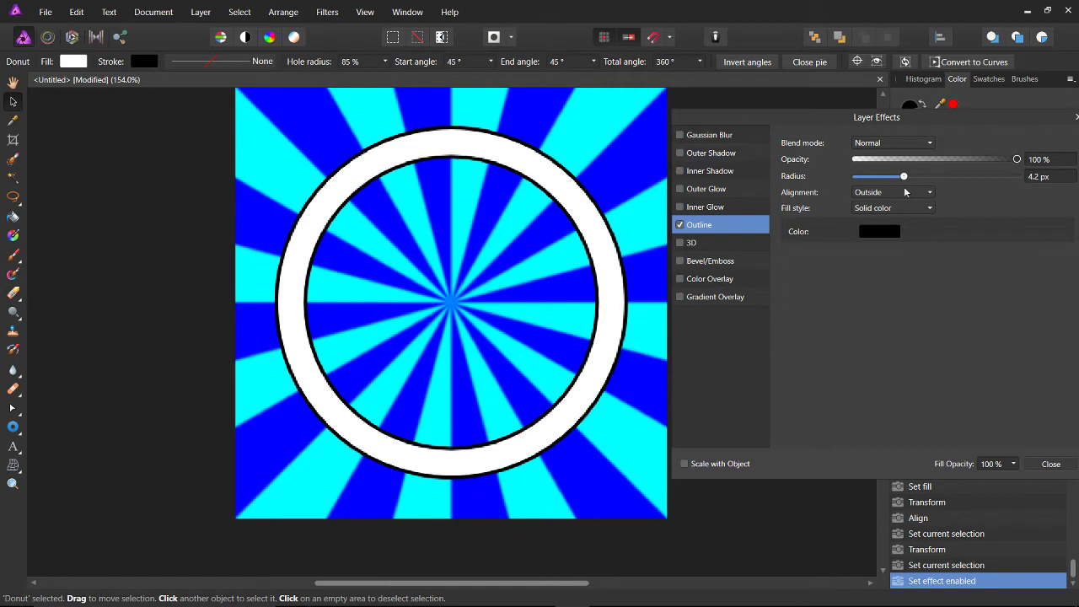
{"action": "left_click_drag", "start_coordinate": [904, 188], "coordinate": [904, 185]}
{"action": "left_click", "coordinate": [1034, 174]}
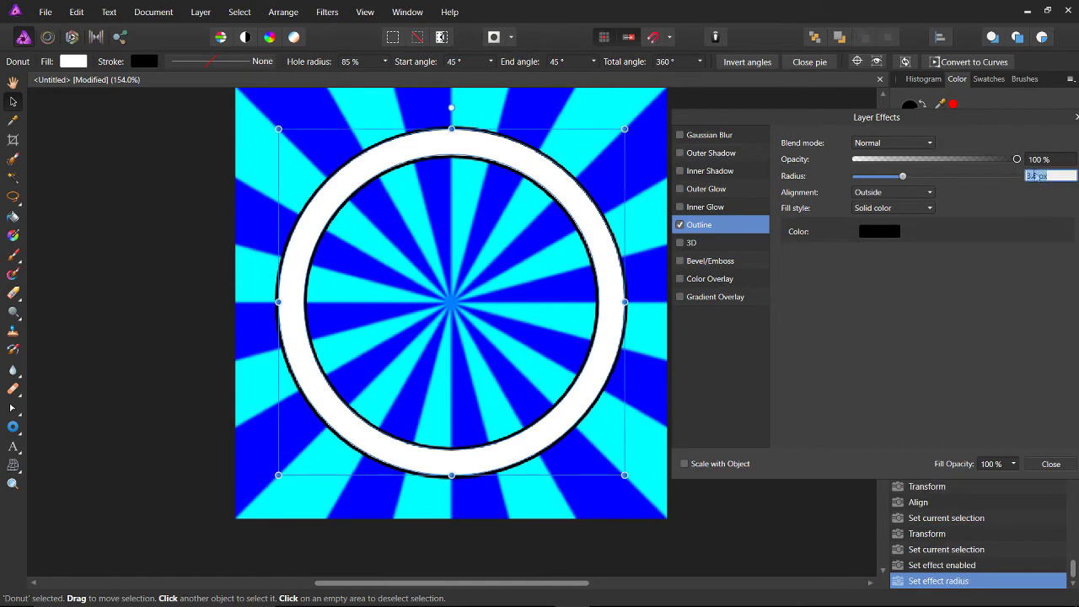
{"action": "left_click", "coordinate": [1032, 176]}
{"action": "type", "text": "3"}
{"action": "key", "text": "Return"}
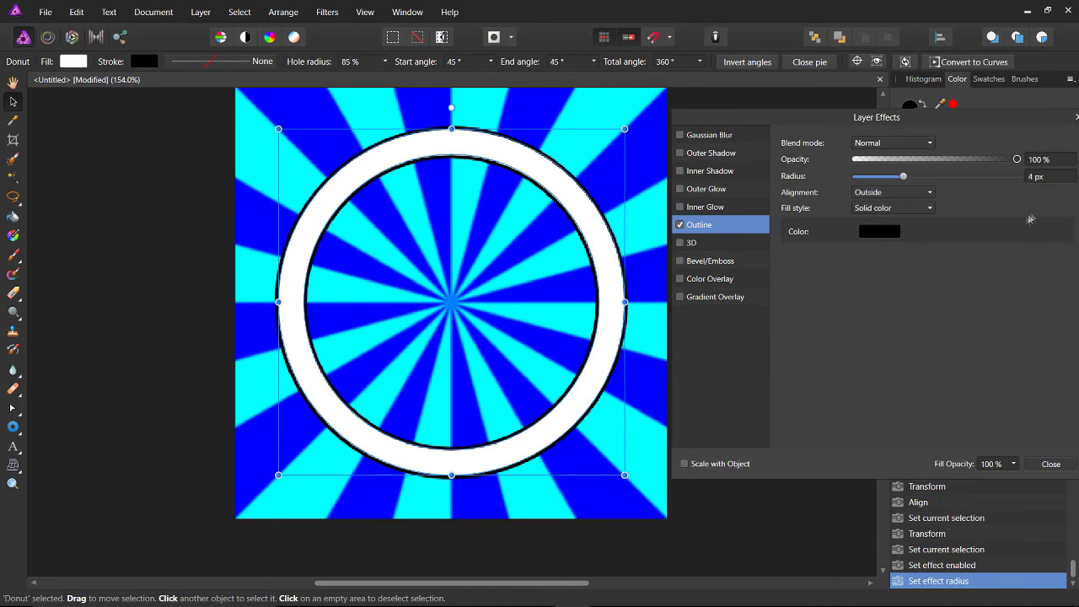
{"action": "left_click", "coordinate": [1036, 178]}
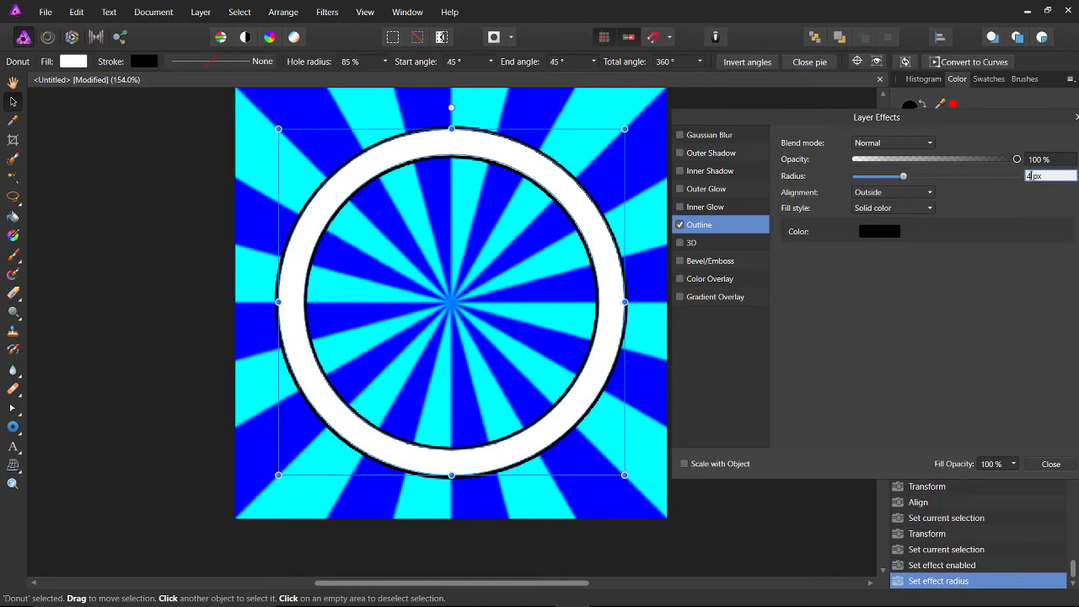
{"action": "type", "text": "3"}
{"action": "key", "text": "Return"}
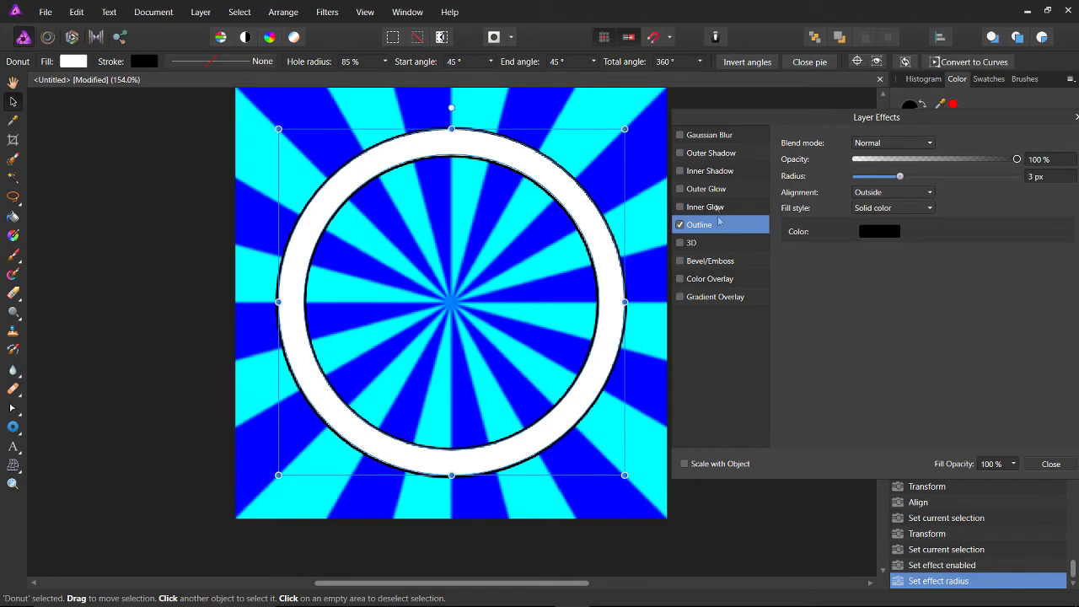
Enable an Outer Shadow on the ring, raise its opacity to 100% and spread it with a larger radius and 9% intensity
{"action": "left_click", "coordinate": [680, 153]}
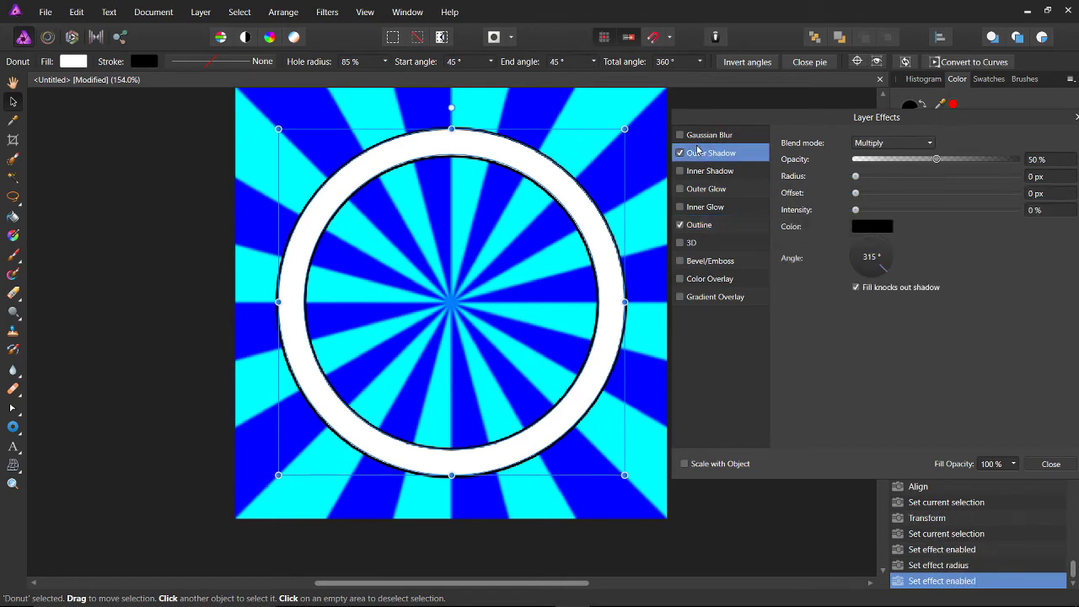
{"action": "left_click_drag", "start_coordinate": [857, 193], "coordinate": [875, 193]}
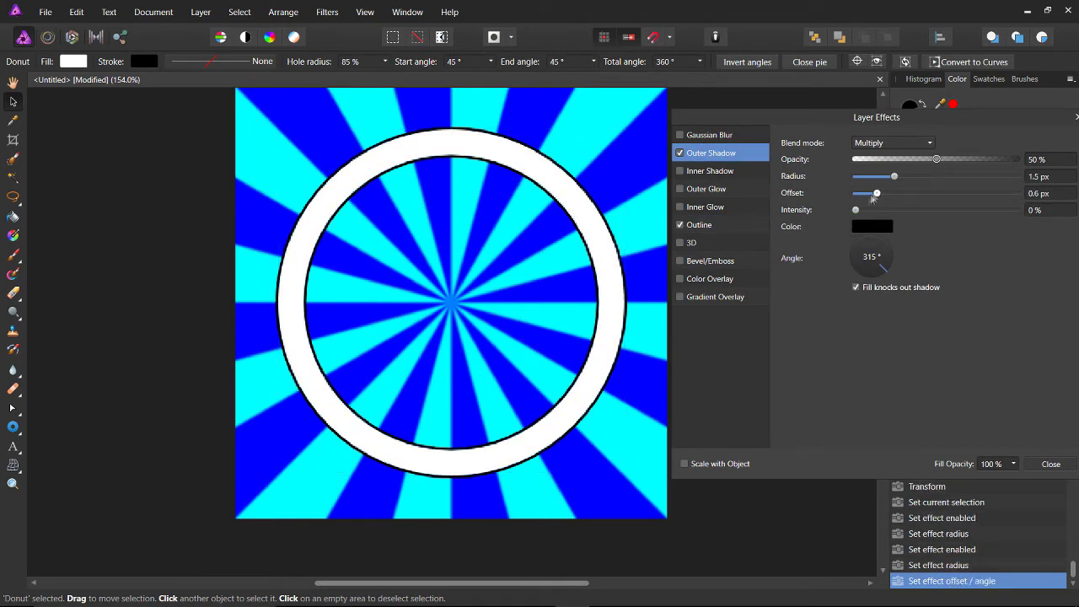
{"action": "left_click", "coordinate": [871, 209]}
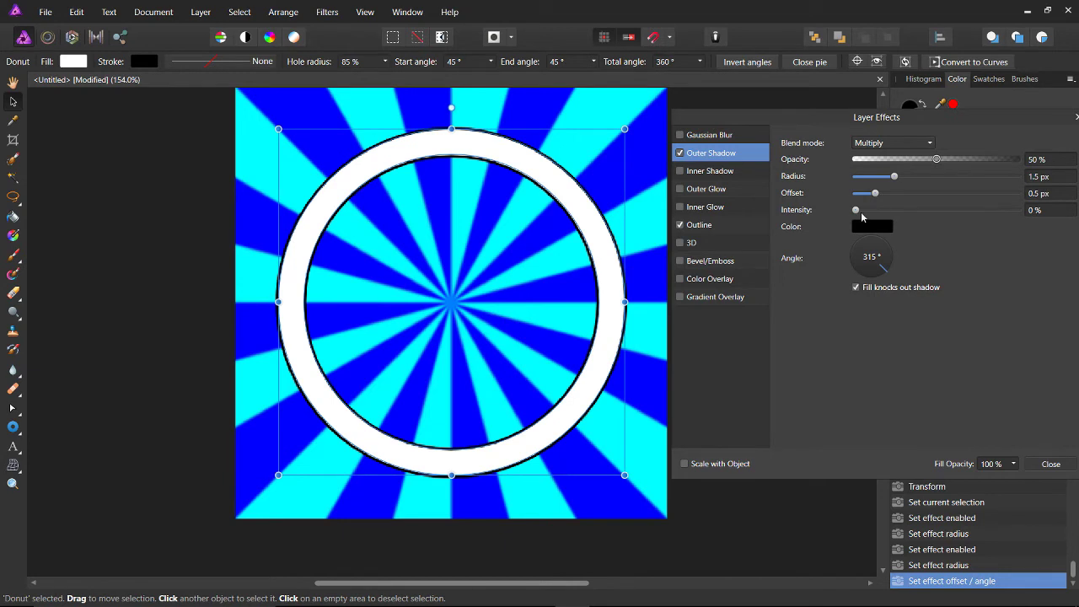
{"action": "left_click_drag", "start_coordinate": [894, 176], "coordinate": [964, 195]}
{"action": "left_click_drag", "start_coordinate": [939, 161], "coordinate": [1061, 158]}
Set the outer shadow's radius to 30 px, offset to 0 px and intensity to 20%, and deselect the ring
{"action": "left_click", "coordinate": [1040, 176]}
{"action": "key", "text": "BackSpace"}
{"action": "key", "text": "BackSpace"}
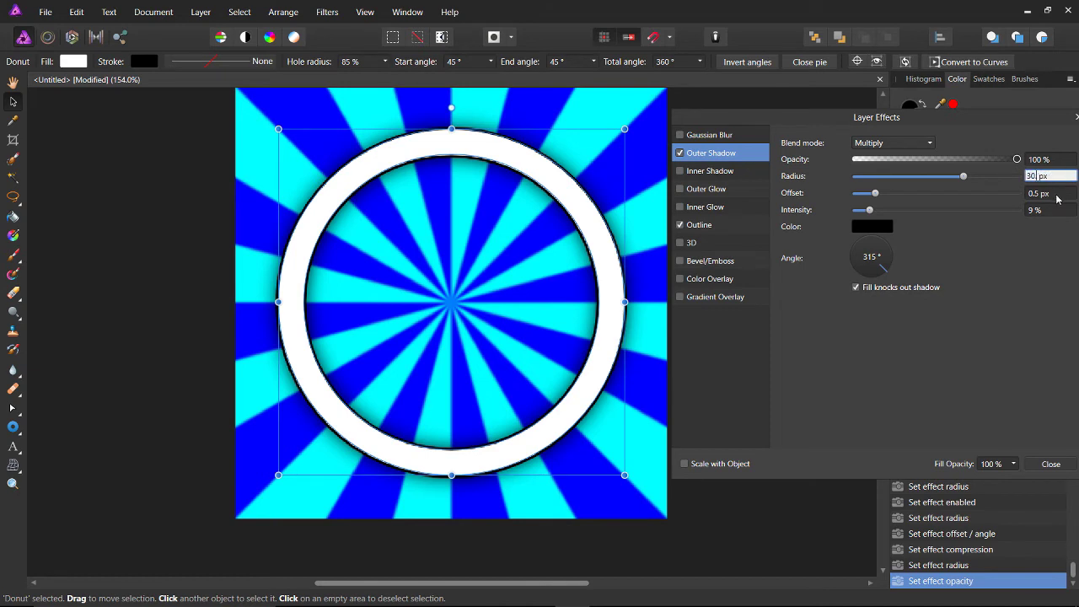
{"action": "key", "text": "Return"}
{"action": "mouse_move", "coordinate": [875, 193]}
{"action": "left_mouse_down"}
{"action": "mouse_move", "coordinate": [853, 193]}
{"action": "mouse_move", "coordinate": [902, 205]}
{"action": "mouse_move", "coordinate": [887, 209]}
{"action": "left_mouse_up"}
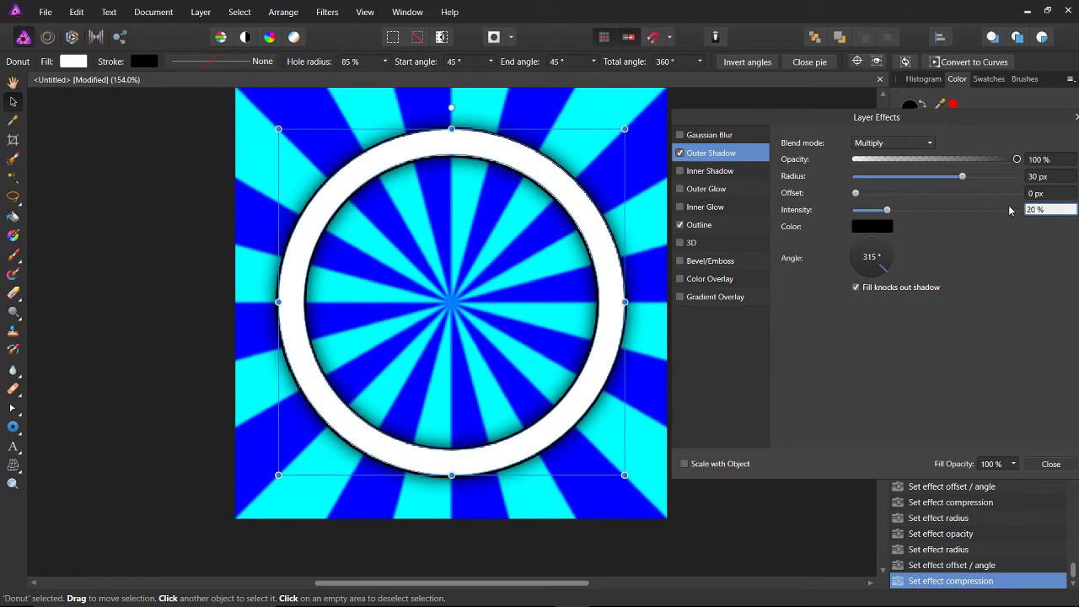
{"action": "key", "text": "Return"}
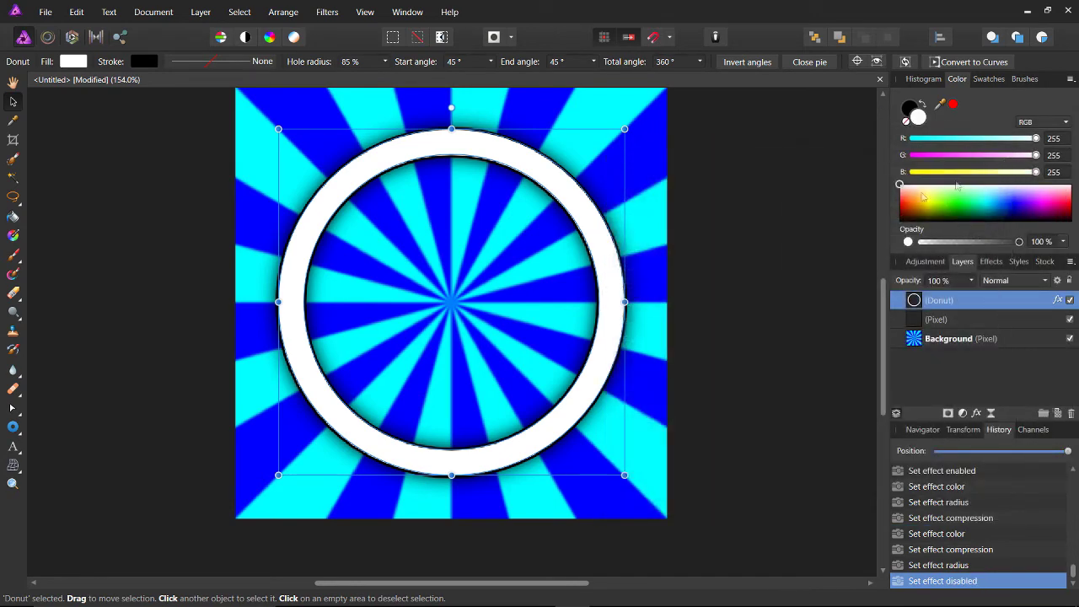
{"action": "left_click", "coordinate": [750, 224]}
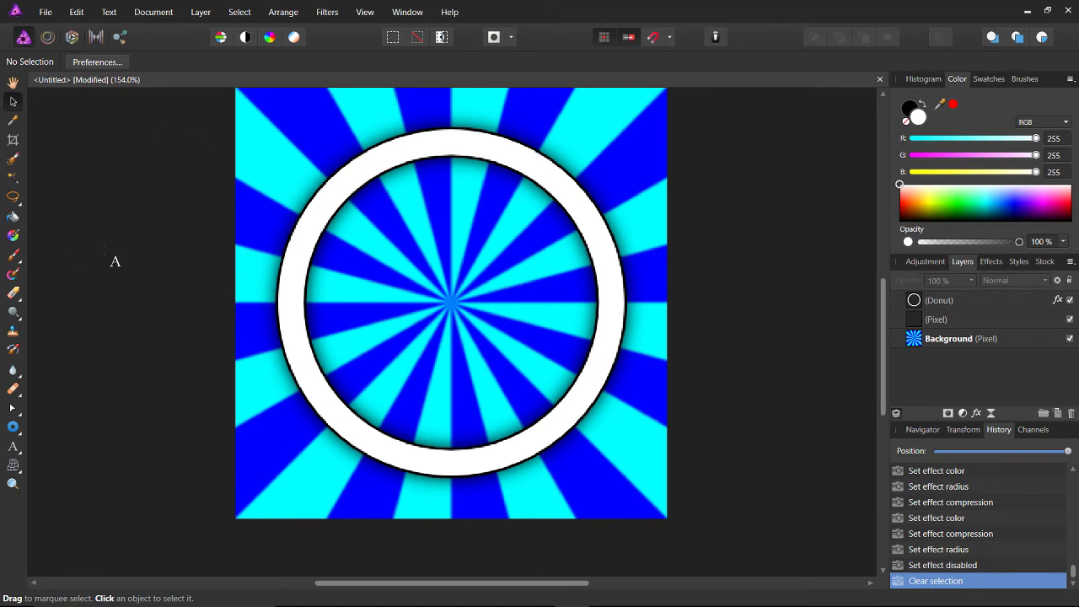
Add the letter "D" as artistic text over the upper-left part of the ring in 72 pt Arial
{"action": "key", "text": "t"}
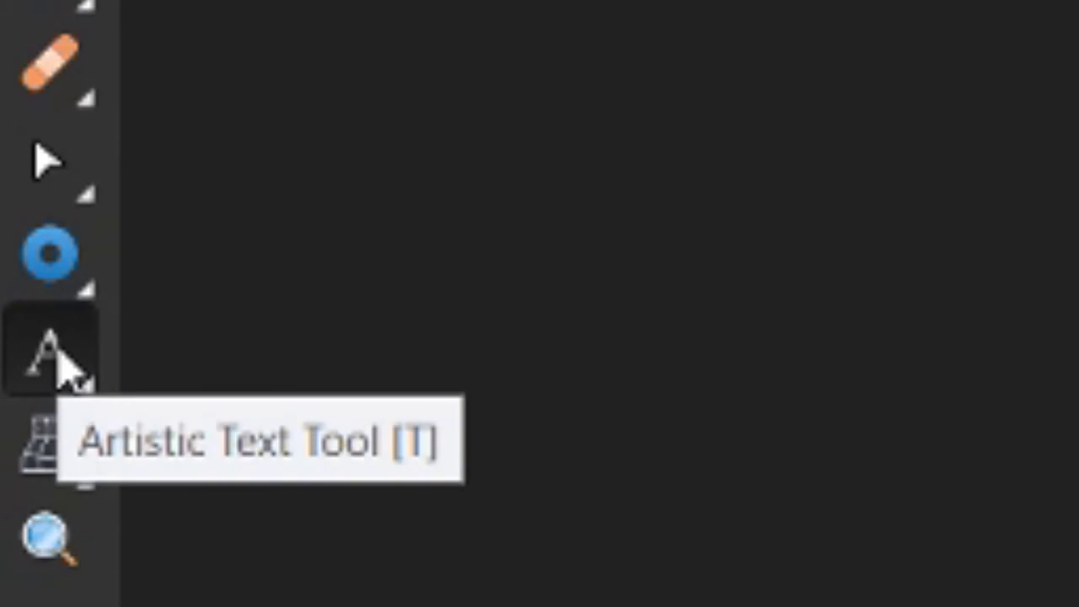
{"action": "left_click", "coordinate": [42, 362]}
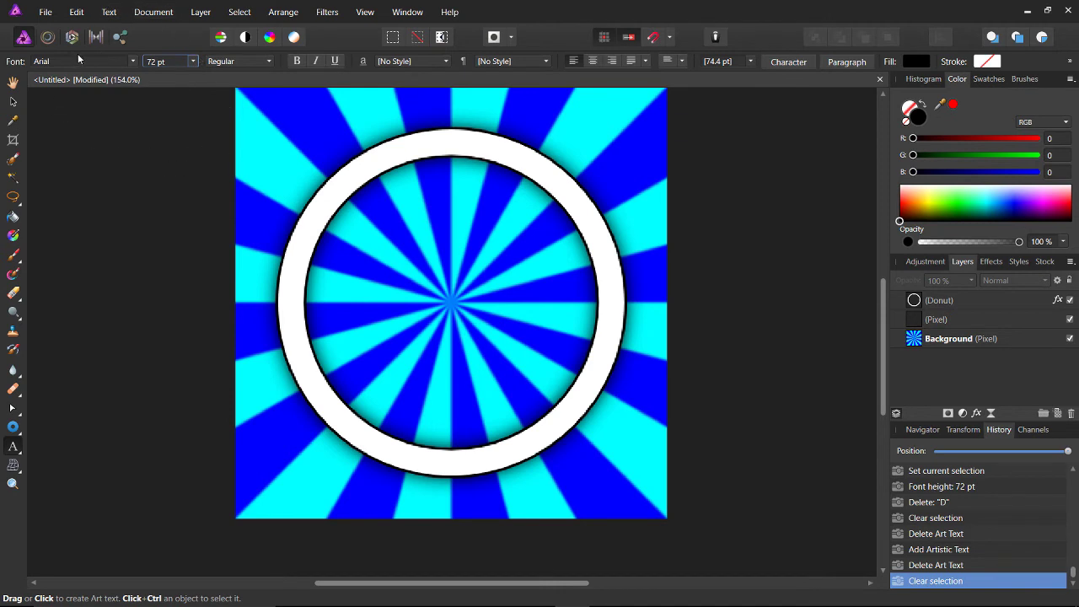
{"action": "left_click", "coordinate": [338, 176]}
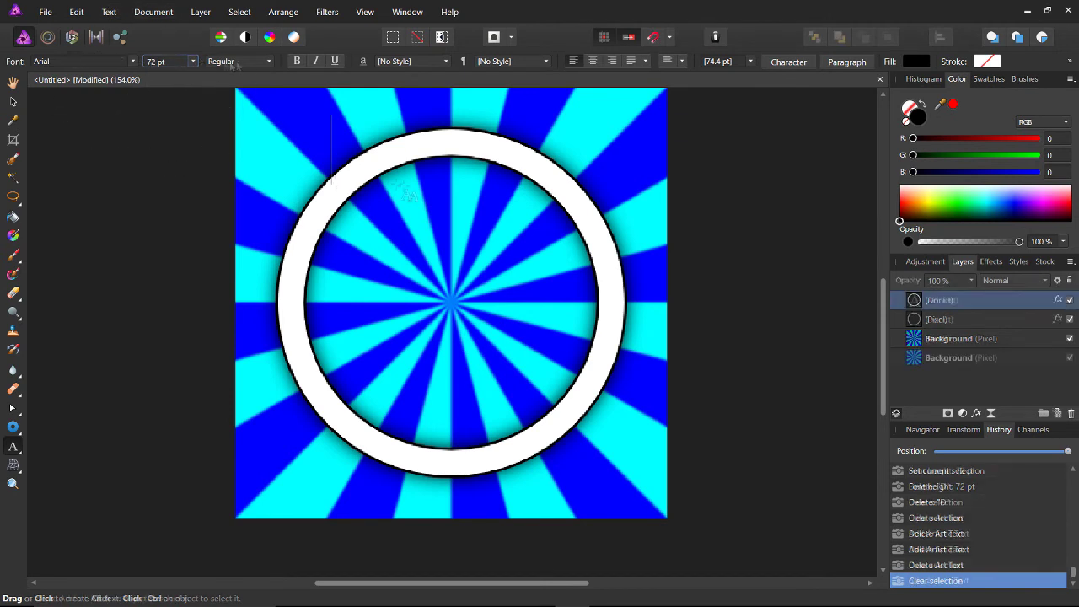
{"action": "type", "text": "D"}
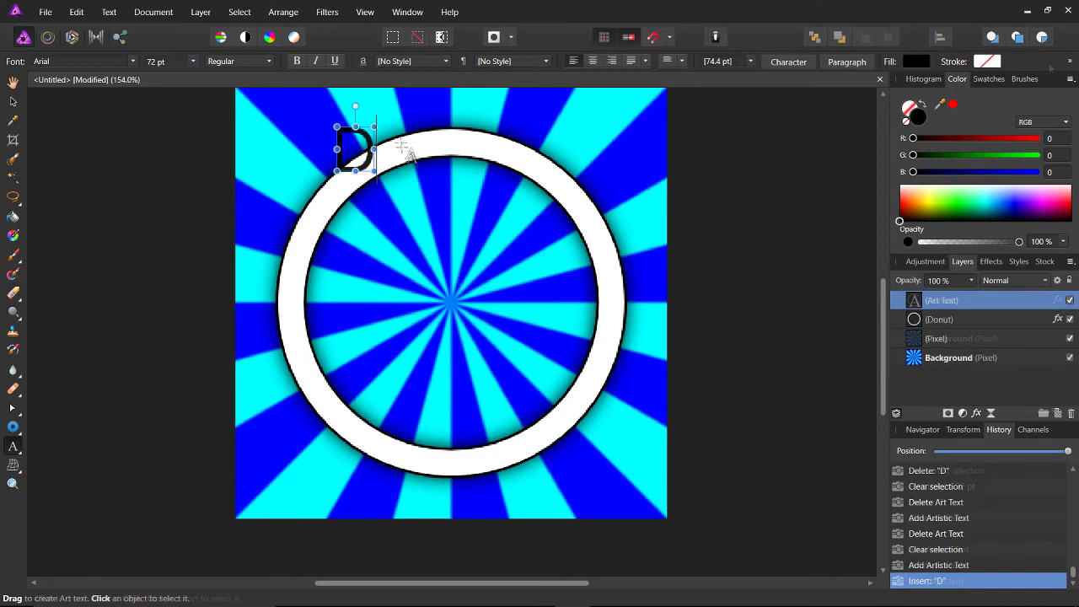
Set the letter D's text height to 250 pt and move it inside the ring
{"action": "left_click", "coordinate": [371, 156]}
{"action": "key", "text": "ctrl+a"}
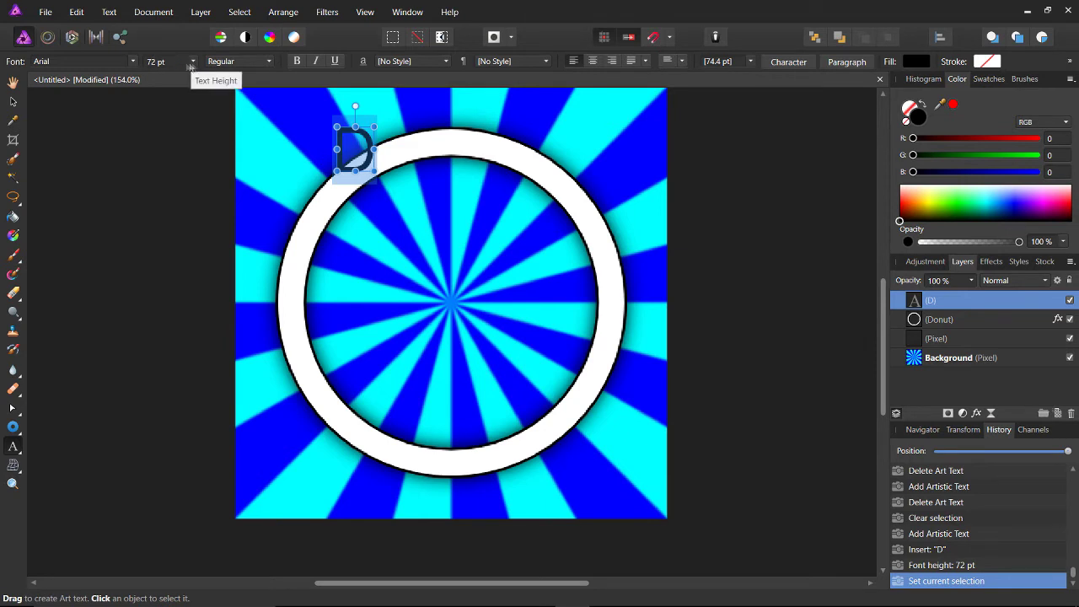
{"action": "left_click", "coordinate": [169, 60]}
{"action": "type", "text": "2"}
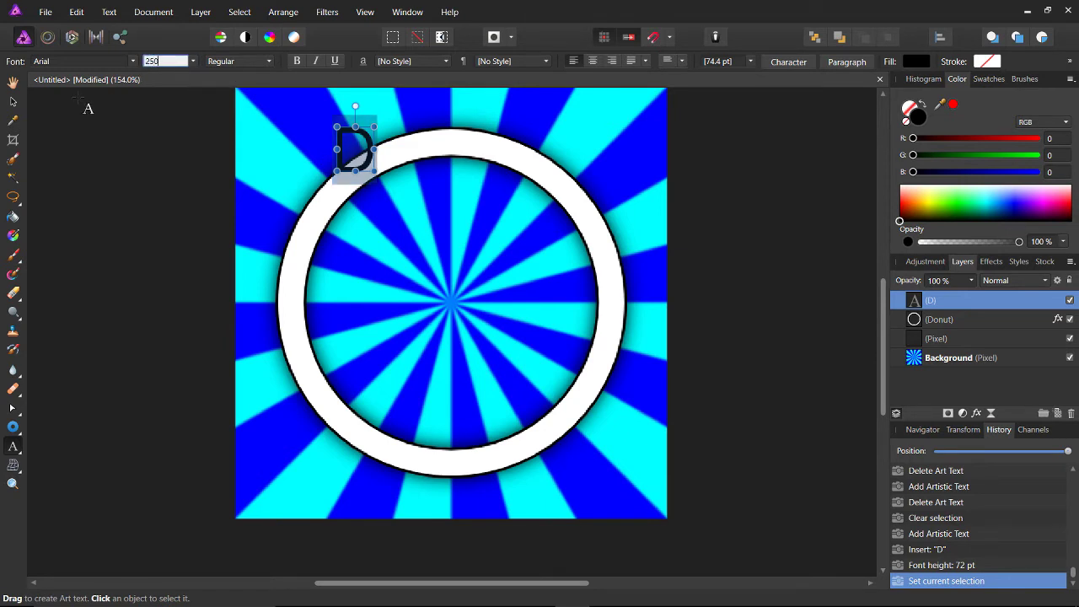
{"action": "type", "text": "50"}
{"action": "key", "text": "Return"}
{"action": "left_click", "coordinate": [12, 101]}
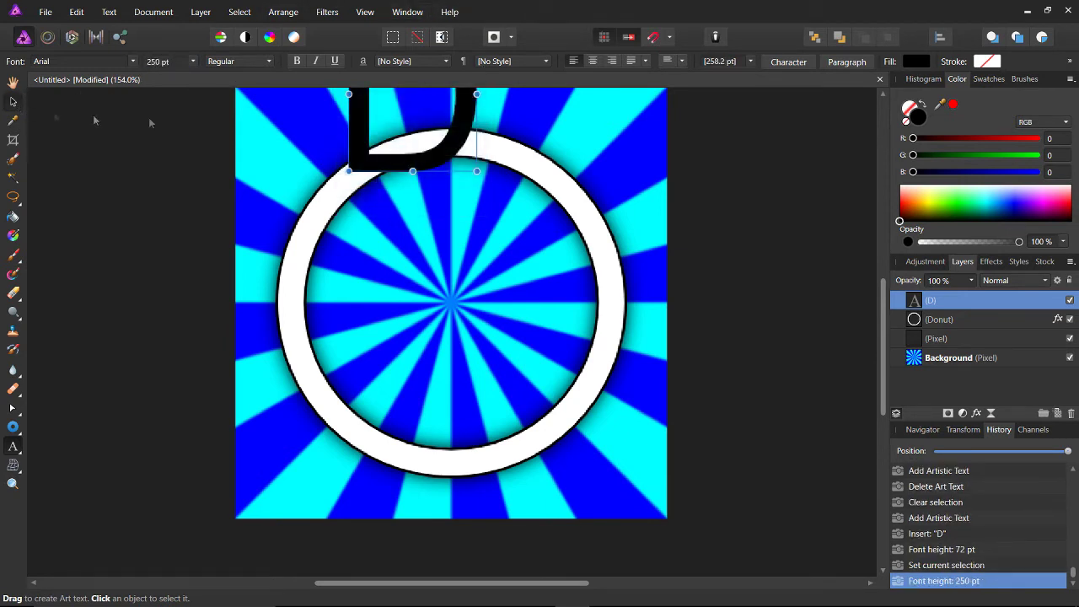
{"action": "left_click_drag", "start_coordinate": [356, 133], "coordinate": [406, 300]}
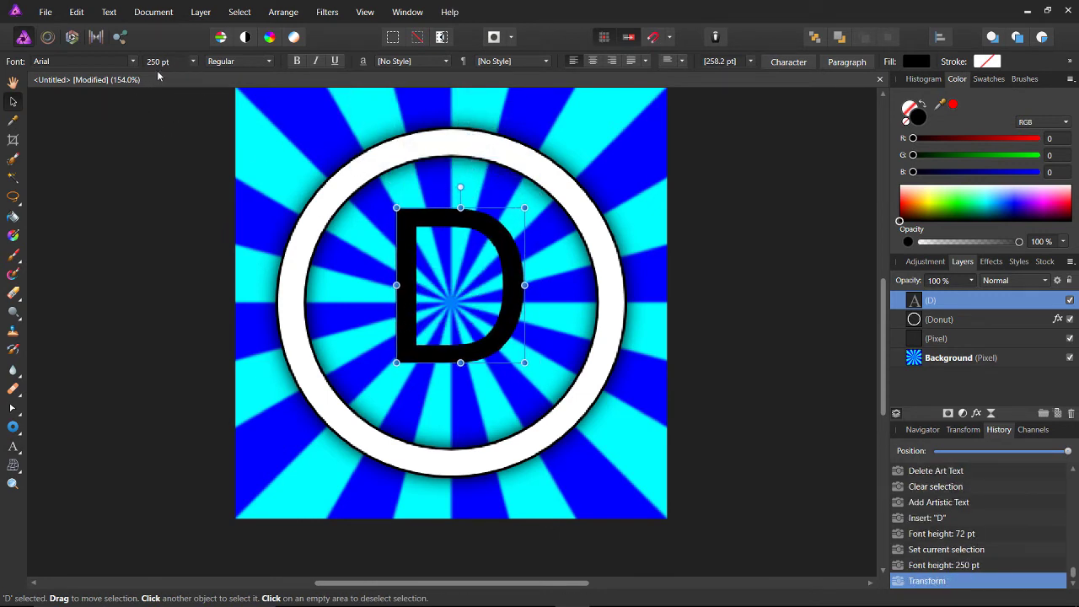
Enlarge the letter D proportionally to about 423 pt and move it back to the middle of the ring
{"action": "key", "text": "t"}
{"action": "double_click", "coordinate": [521, 271]}
{"action": "left_click", "coordinate": [519, 274]}
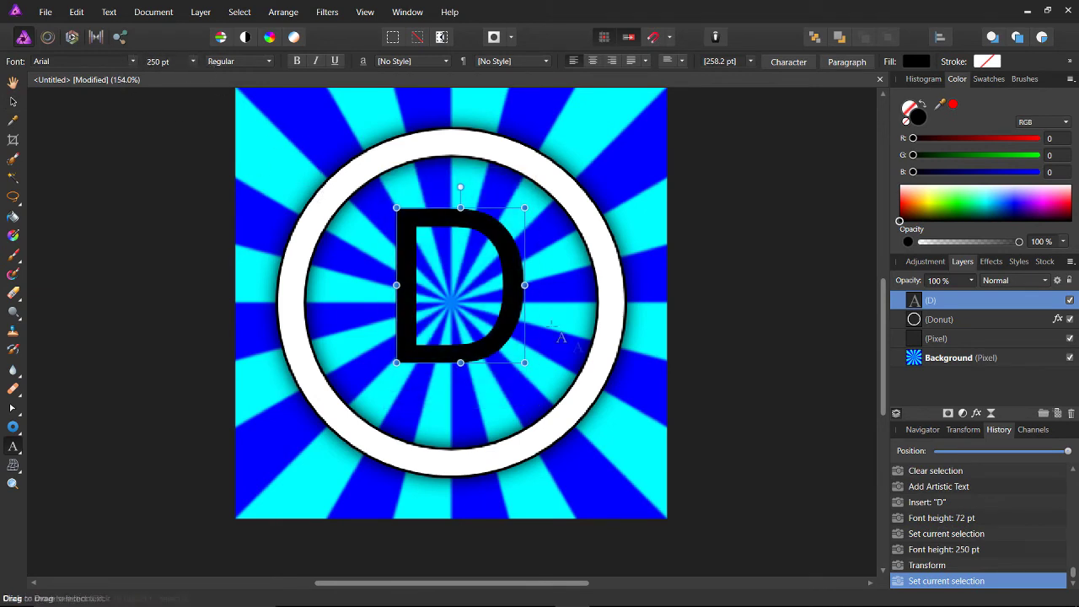
{"action": "left_click_drag", "start_coordinate": [524, 363], "coordinate": [613, 469]}
{"action": "left_click", "coordinate": [17, 105]}
{"action": "left_click_drag", "start_coordinate": [534, 242], "coordinate": [493, 207]}
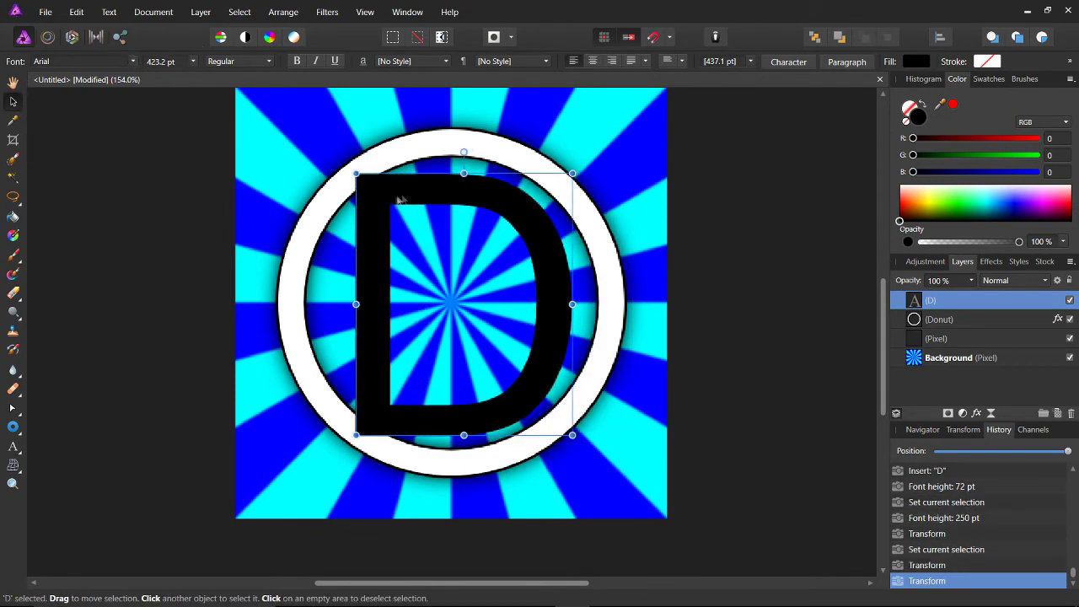
Browse the font previews for the letter D and change its font to BN Machine
{"action": "double_click", "coordinate": [551, 229]}
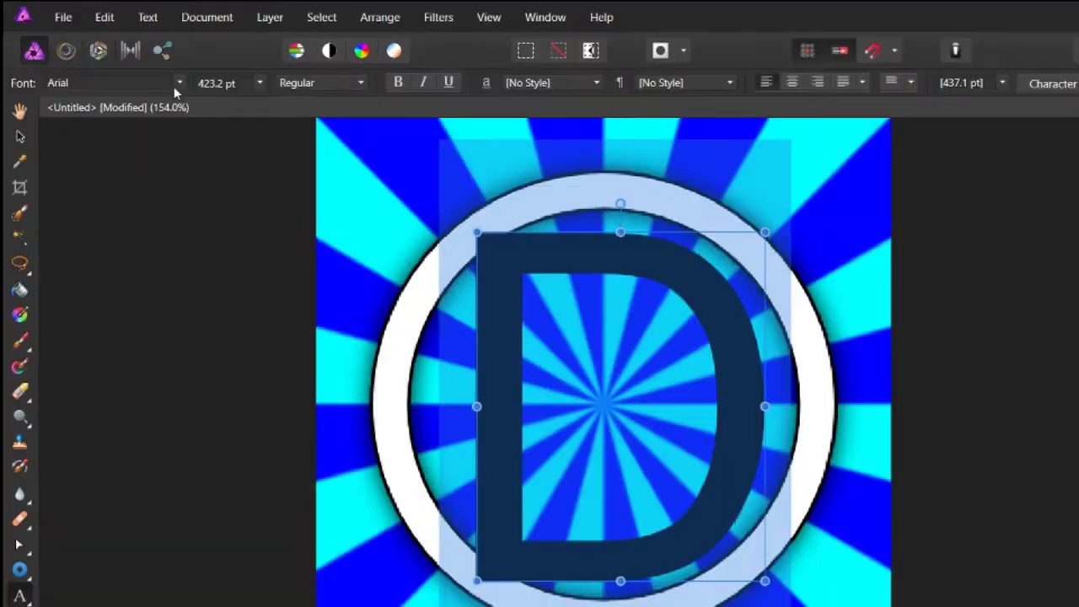
{"action": "left_click", "coordinate": [132, 62]}
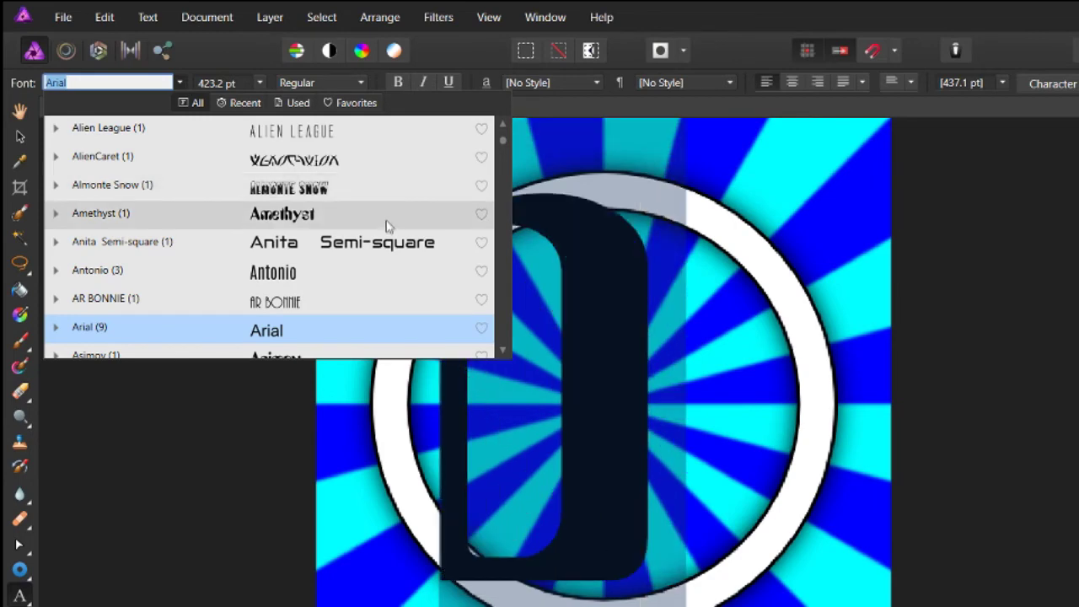
{"action": "scroll", "coordinate": [384, 232], "scroll_direction": "down", "scroll_amount": 1}
{"action": "scroll", "coordinate": [382, 233], "scroll_direction": "down", "scroll_amount": 3}
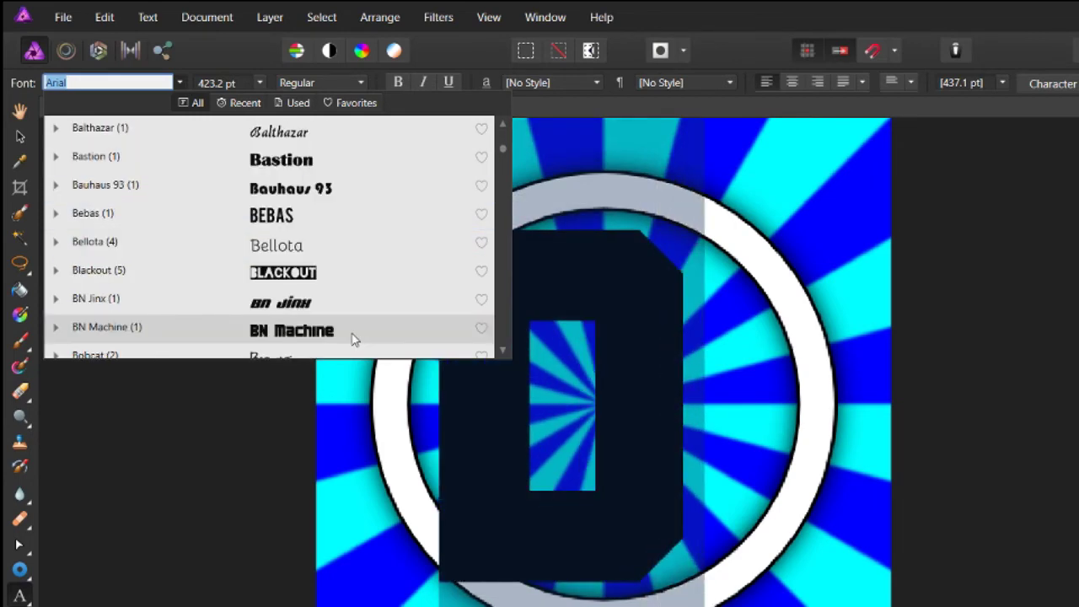
{"action": "scroll", "coordinate": [346, 256], "scroll_direction": "down", "scroll_amount": 1}
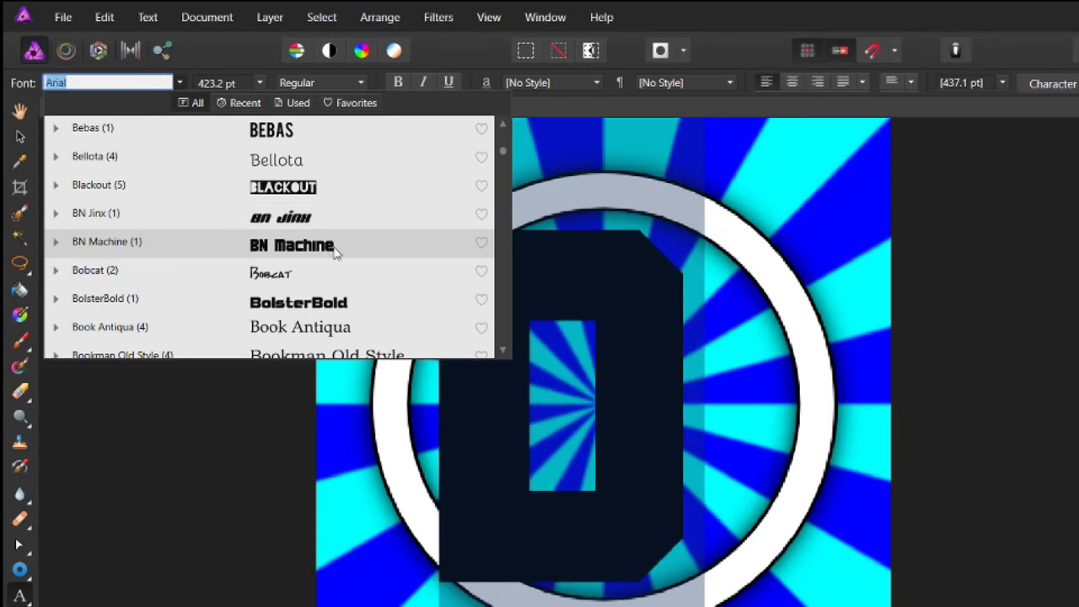
{"action": "left_click", "coordinate": [331, 251]}
{"action": "left_click", "coordinate": [364, 219]}
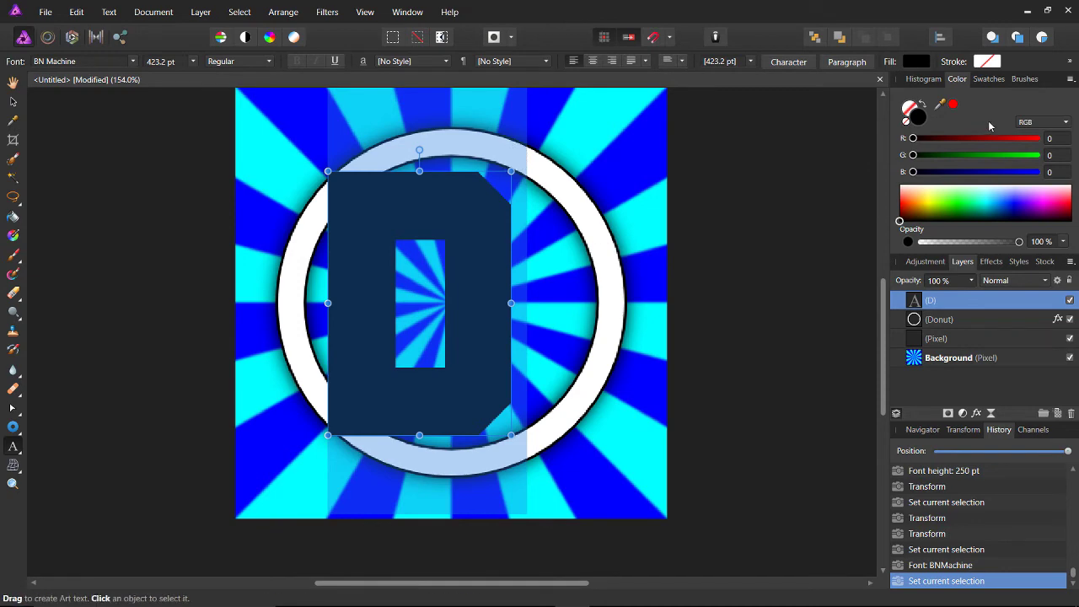
Fill the letter D with white (RGB 255, 255, 255) and move it to the middle of the ring
{"action": "left_click_drag", "start_coordinate": [939, 200], "coordinate": [918, 185]}
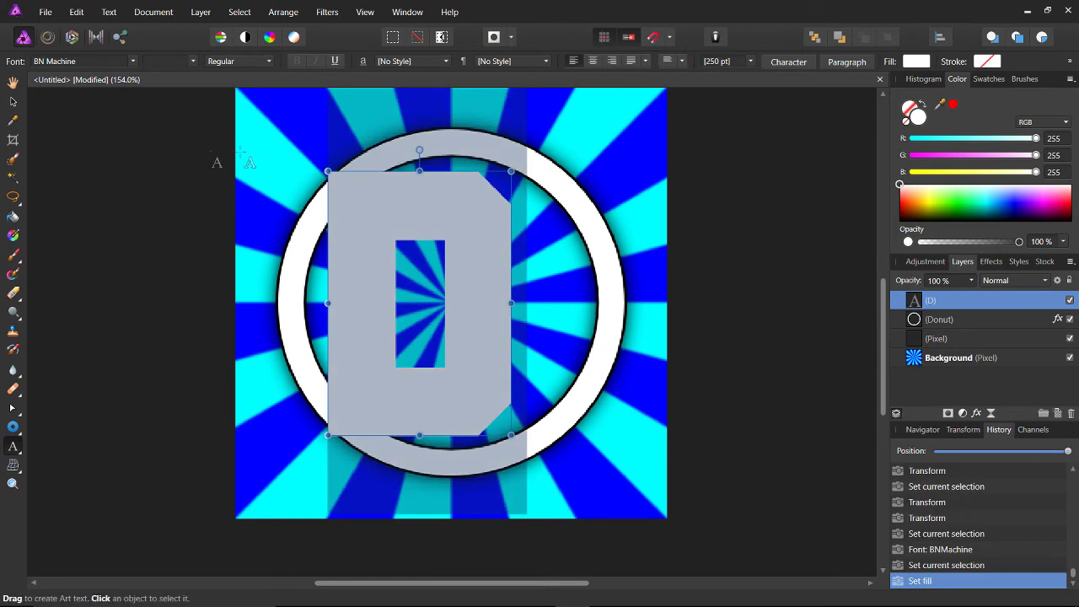
{"action": "left_click", "coordinate": [13, 107]}
{"action": "left_click_drag", "start_coordinate": [444, 228], "coordinate": [483, 223]}
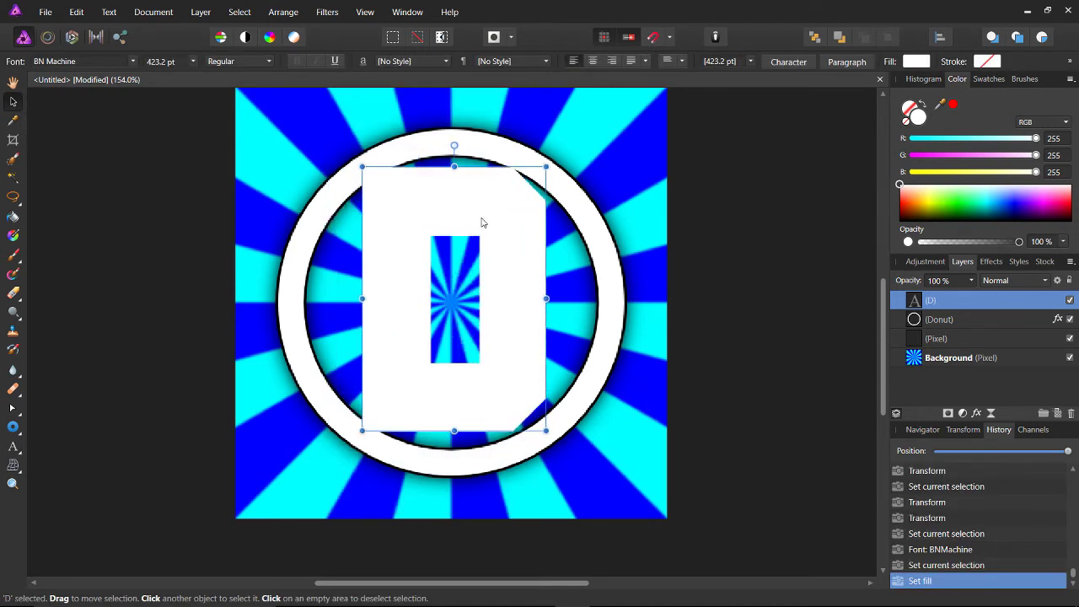
Tilt the letter D slightly clockwise, clear the selection and select the letter again
{"action": "left_click_drag", "start_coordinate": [453, 147], "coordinate": [471, 128]}
{"action": "left_click", "coordinate": [712, 184]}
{"action": "left_click", "coordinate": [539, 209]}
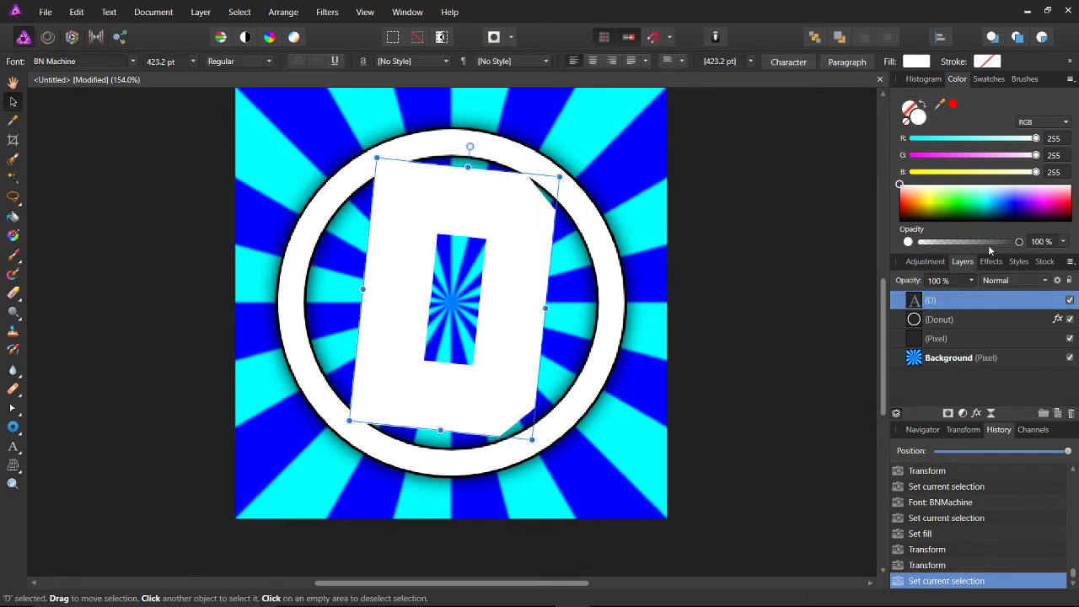
Add an outline effect with a 3 px radius to the letter D
{"action": "left_click", "coordinate": [978, 413]}
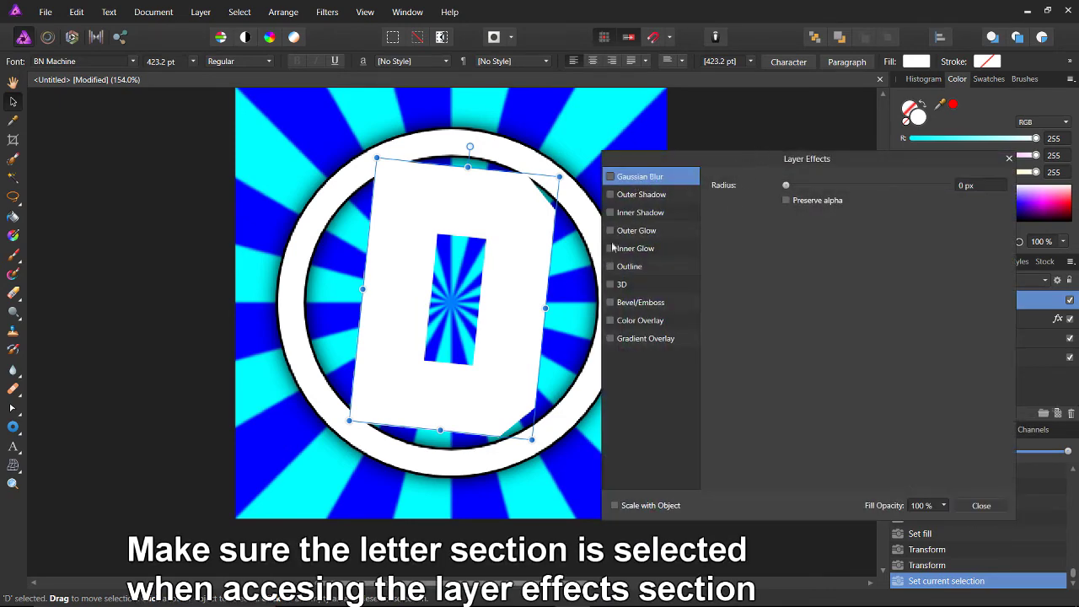
{"action": "left_click", "coordinate": [633, 267]}
{"action": "left_click", "coordinate": [966, 218]}
{"action": "type", "text": "3"}
{"action": "key", "text": "Return"}
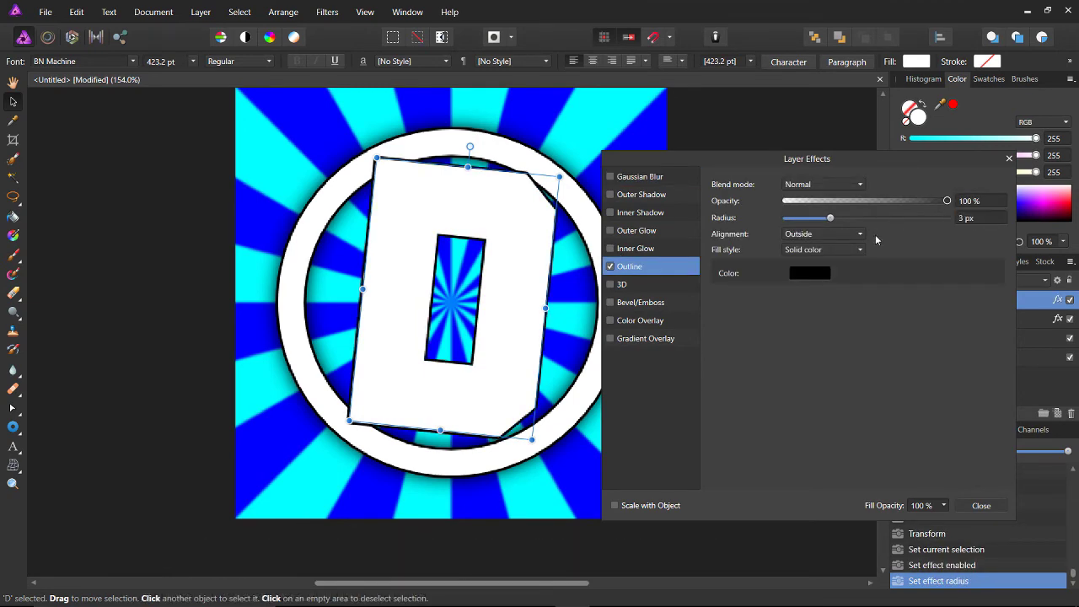
Enable the 3D effect on the letter D, try Bevel/Emboss and switch Bevel/Emboss off again
{"action": "left_click", "coordinate": [610, 285]}
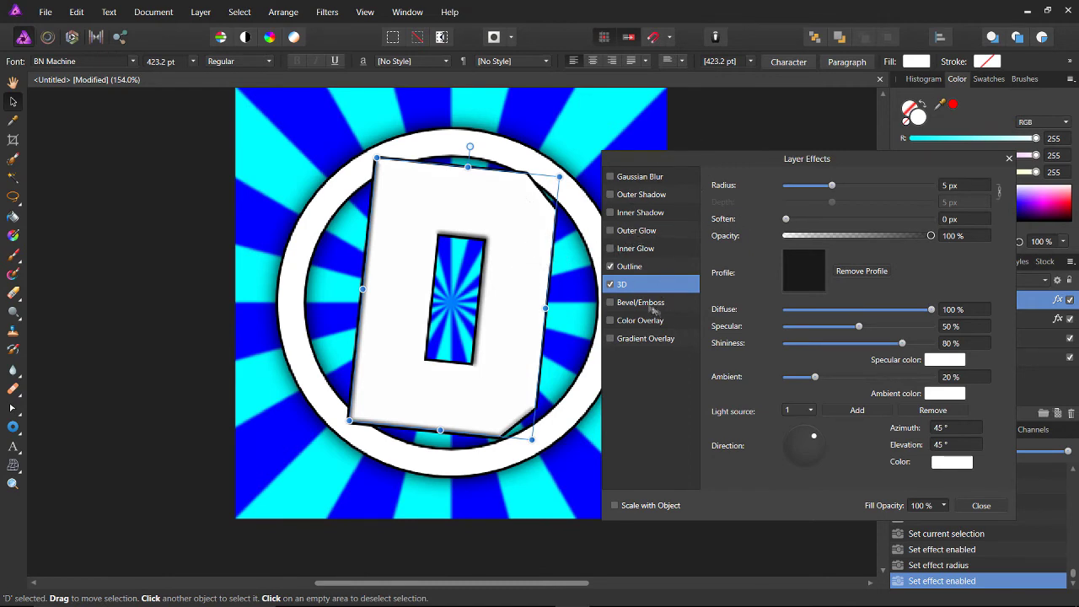
{"action": "left_click", "coordinate": [646, 303]}
{"action": "left_click", "coordinate": [610, 303]}
{"action": "left_click", "coordinate": [611, 302]}
{"action": "left_click", "coordinate": [645, 285]}
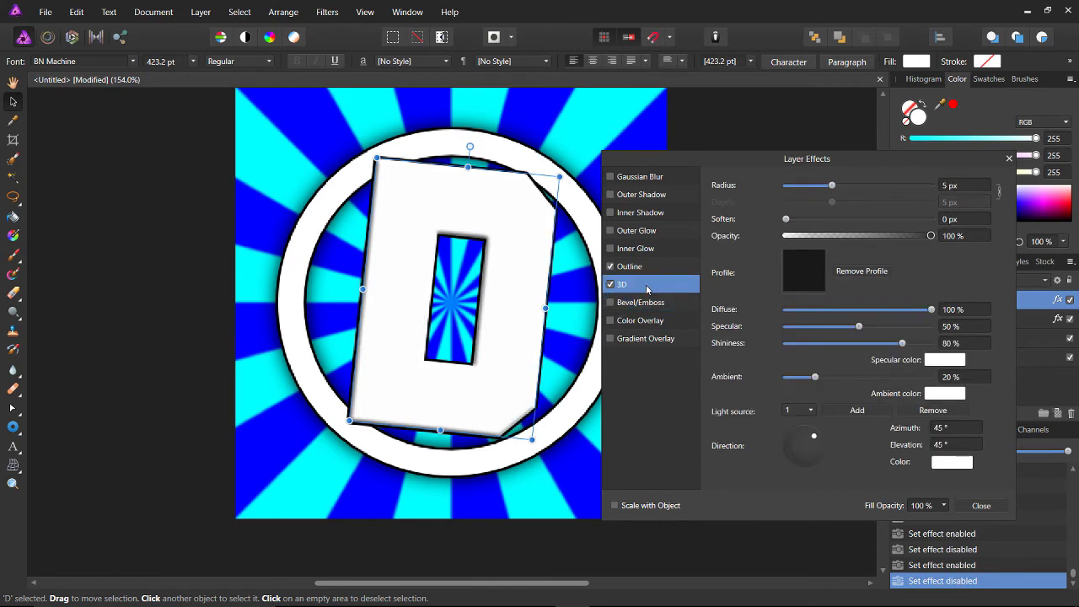
Enable an outer shadow on the letter D with a radius of about 11.3 px and an offset of 0 px
{"action": "left_click", "coordinate": [649, 231]}
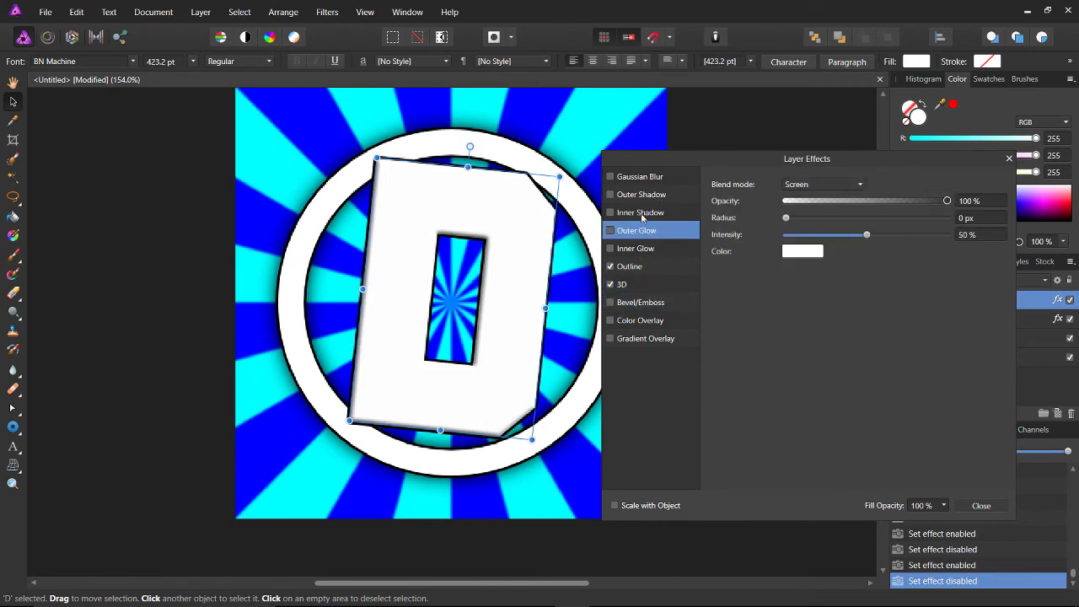
{"action": "left_click", "coordinate": [641, 195]}
{"action": "left_click", "coordinate": [610, 195]}
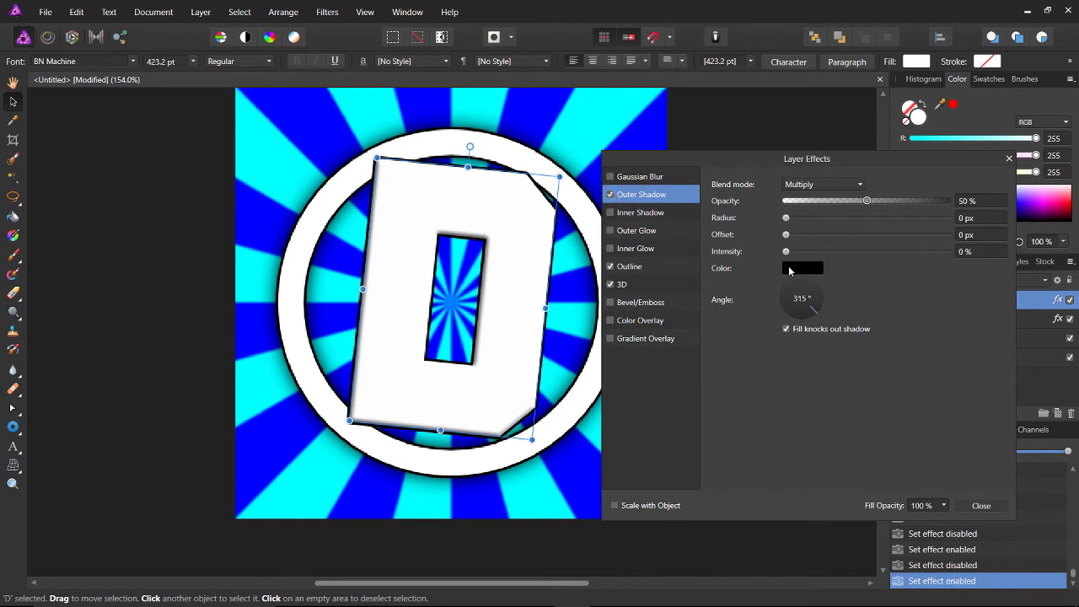
{"action": "left_click_drag", "start_coordinate": [786, 218], "coordinate": [797, 237]}
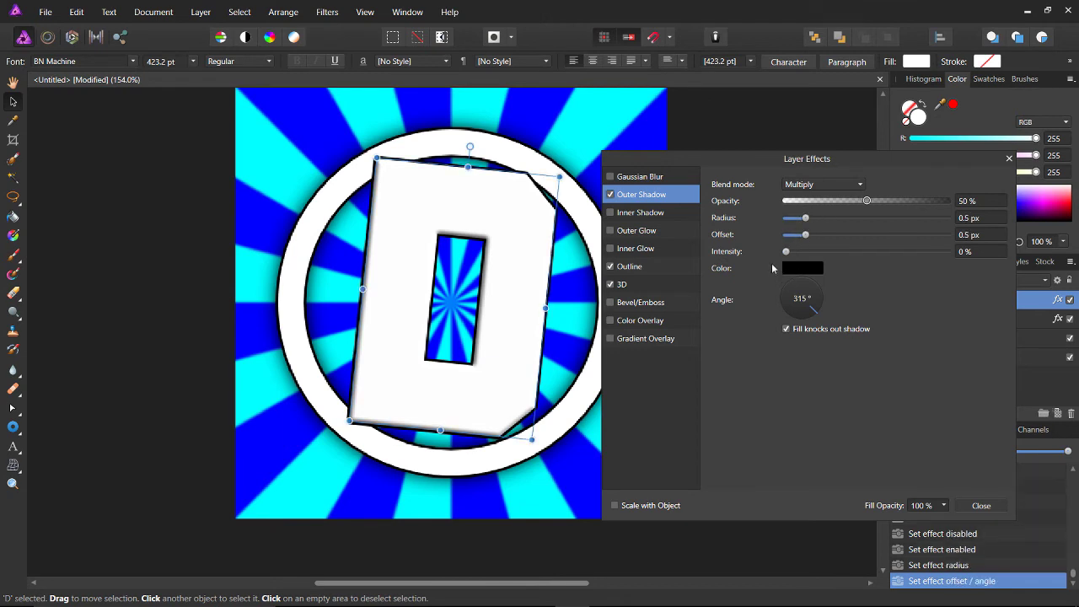
{"action": "left_click", "coordinate": [785, 253]}
{"action": "left_click_drag", "start_coordinate": [806, 240], "coordinate": [785, 241]}
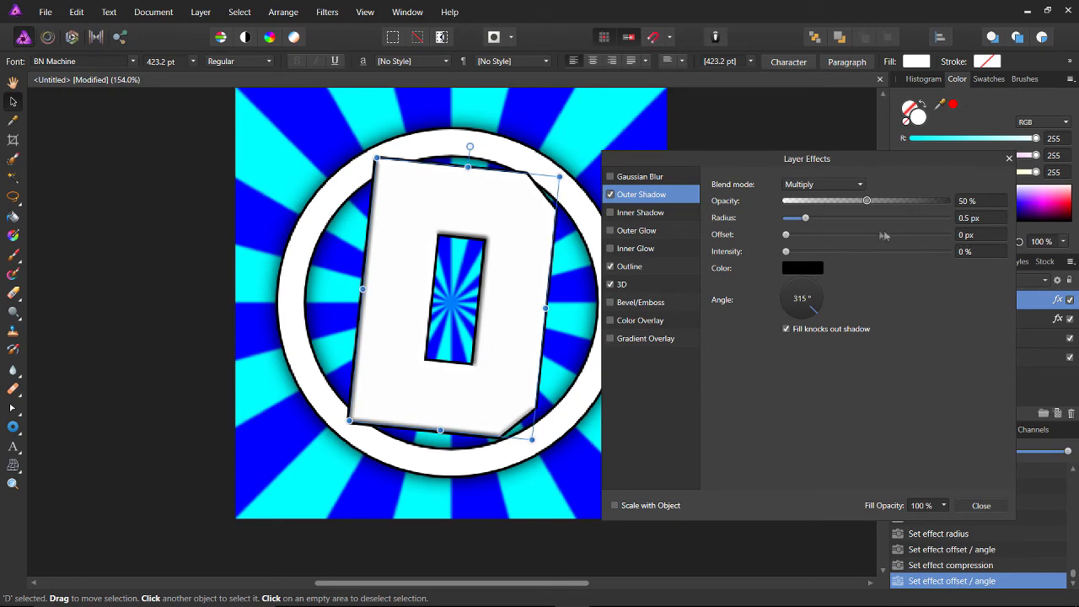
{"action": "left_click_drag", "start_coordinate": [813, 219], "coordinate": [858, 219]}
{"action": "left_click_drag", "start_coordinate": [735, 160], "coordinate": [764, 94]}
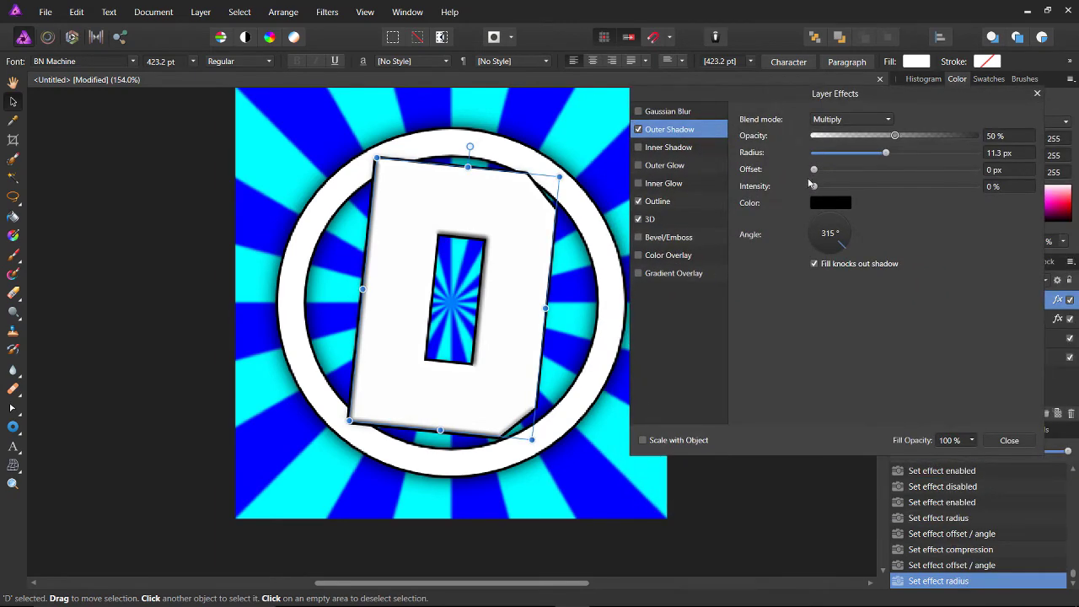
Set the letter's outer shadow to Multiply blending, 100 % opacity and a radius of about 37.5 px
{"action": "left_click", "coordinate": [875, 123]}
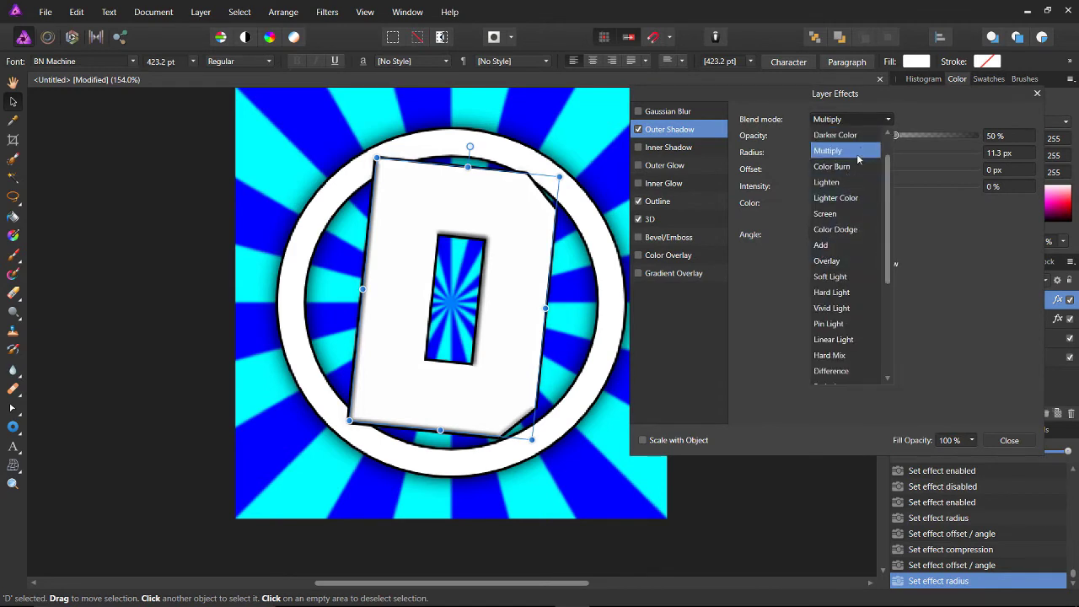
{"action": "left_click", "coordinate": [851, 168]}
{"action": "left_click", "coordinate": [855, 119]}
{"action": "scroll", "coordinate": [853, 198], "scroll_direction": "down", "scroll_amount": 1}
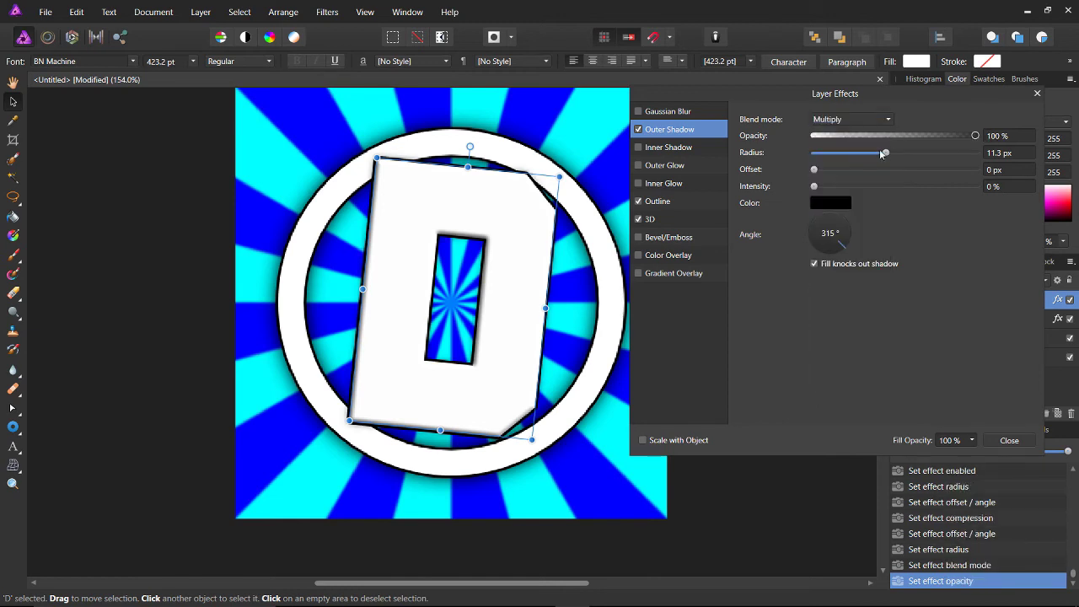
{"action": "left_click_drag", "start_coordinate": [885, 152], "coordinate": [934, 164]}
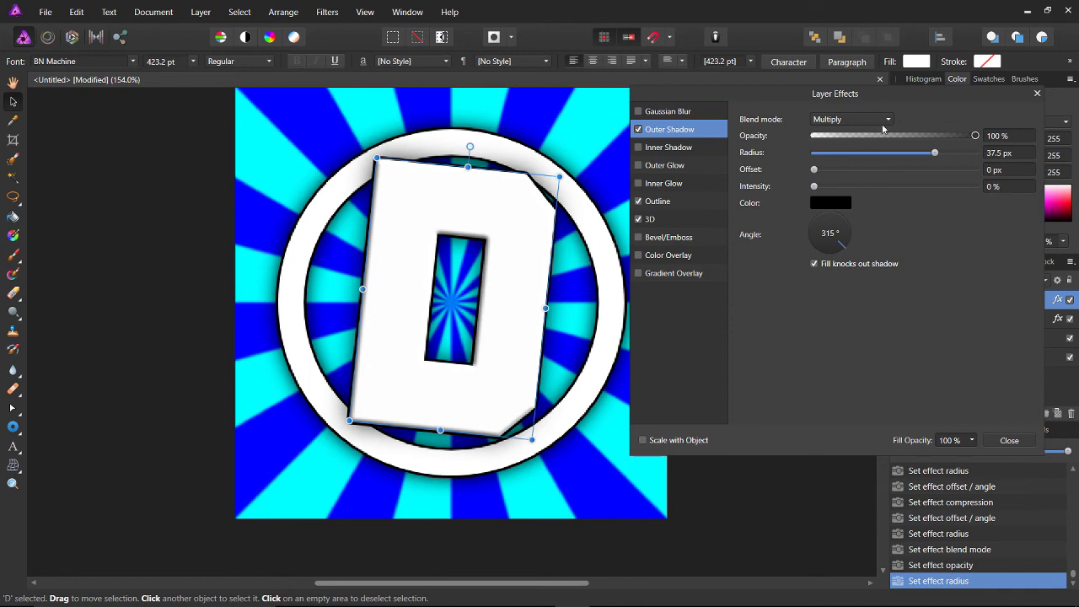
Add a Pillow Bevel/Emboss to the letter D with a 3 px radius and 10.5 px softening, and close the layer effects
{"action": "left_click", "coordinate": [638, 237]}
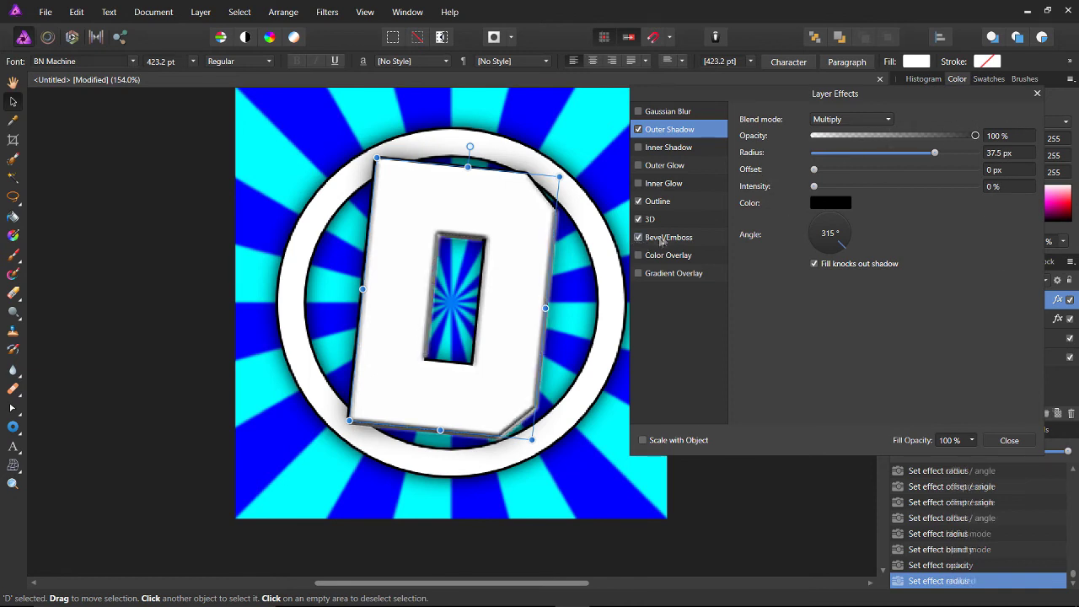
{"action": "left_click", "coordinate": [675, 237]}
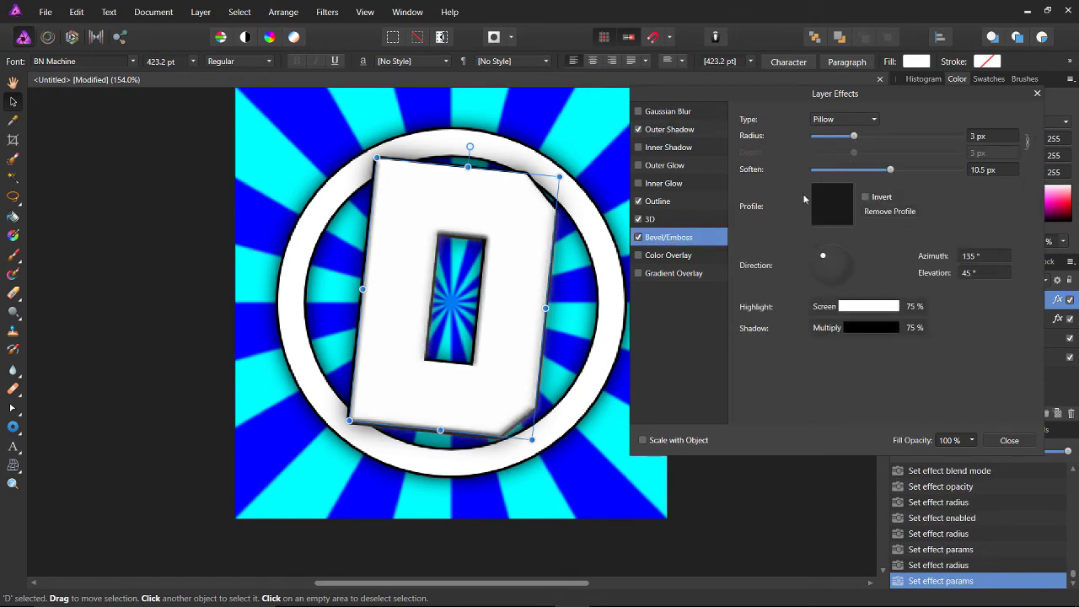
{"action": "left_click", "coordinate": [1010, 440]}
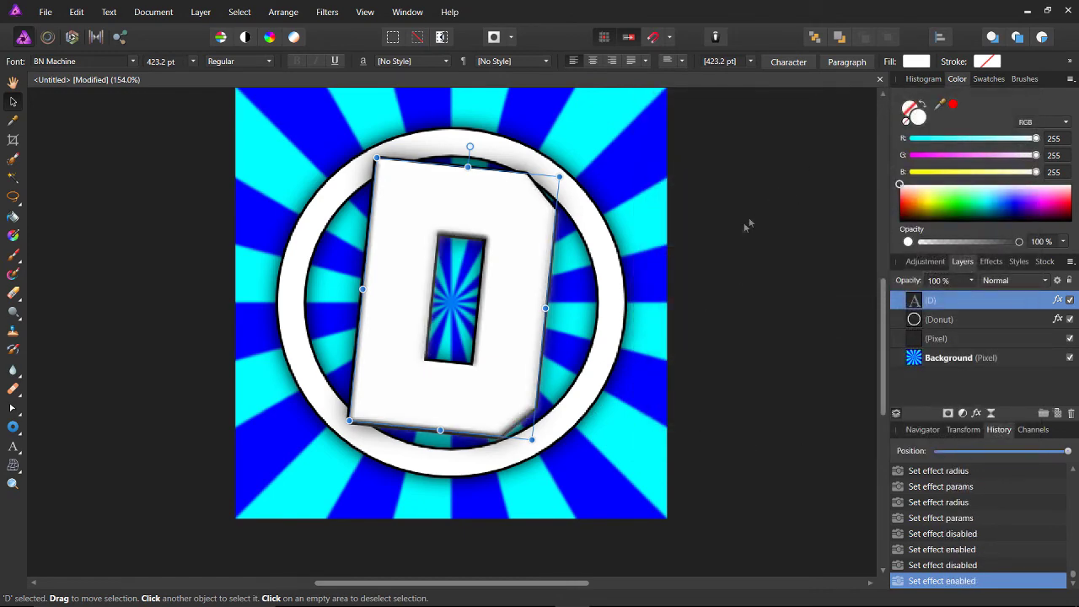
Enlarge the letter D slightly, adjust its placement in the middle of the ring and clear the selection
{"action": "left_click", "coordinate": [759, 213]}
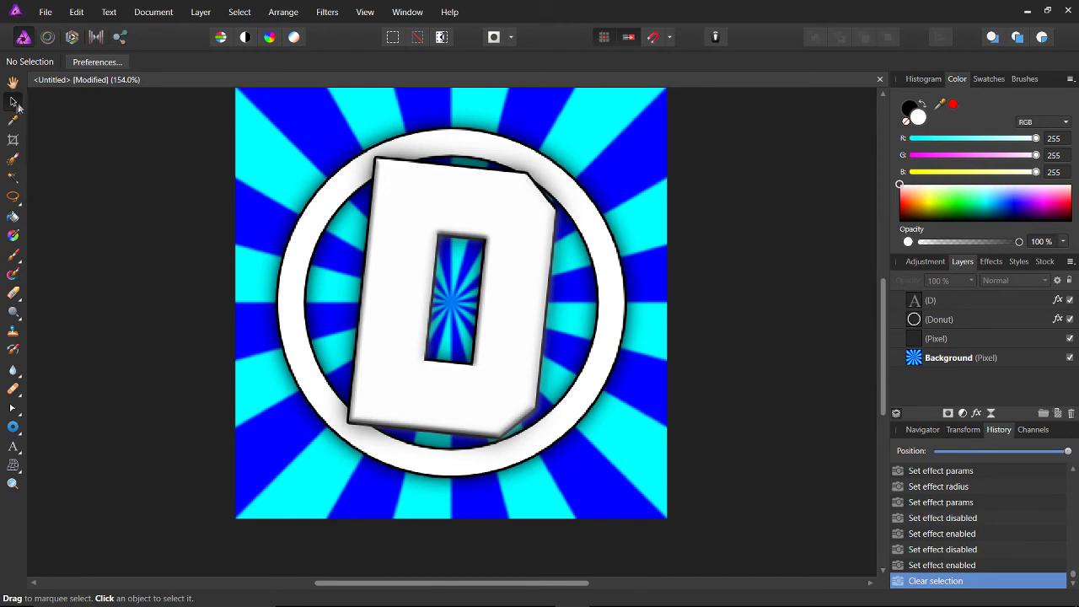
{"action": "left_click", "coordinate": [518, 195]}
{"action": "left_click", "coordinate": [754, 207]}
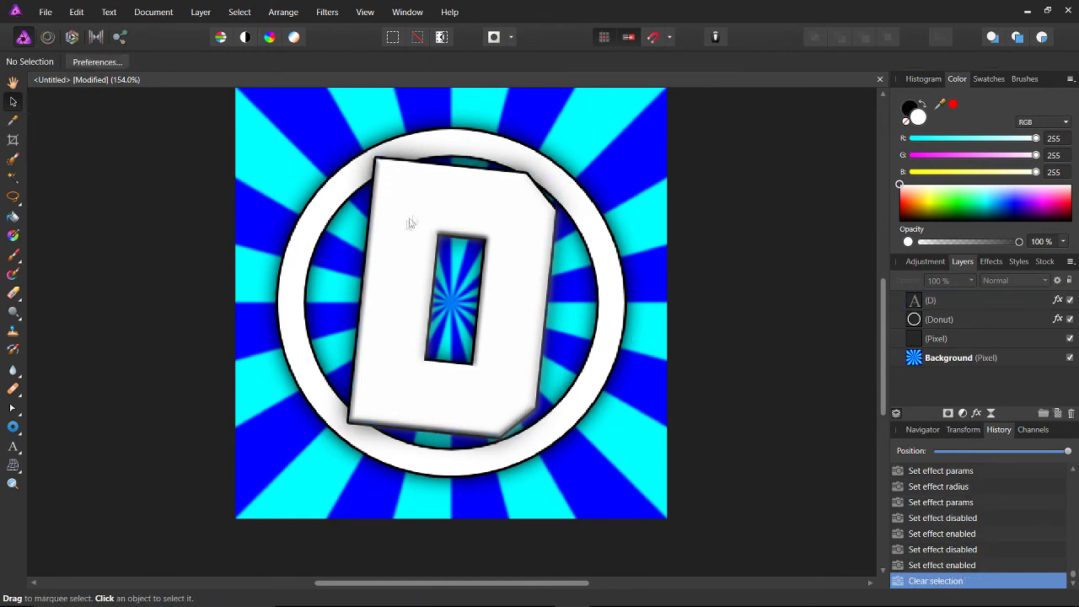
{"action": "left_click", "coordinate": [474, 207]}
{"action": "left_click_drag", "start_coordinate": [468, 146], "coordinate": [468, 147]}
{"action": "left_click", "coordinate": [691, 213]}
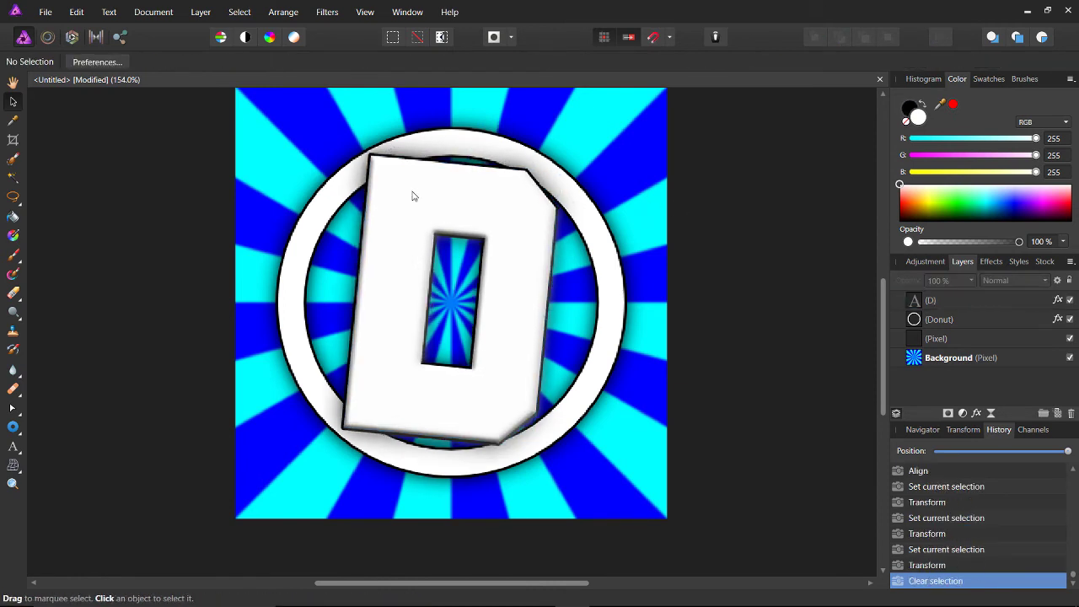
Look through the export formats and export the logo as a 500 × 500 px JPEG at best quality (100)
{"action": "left_click", "coordinate": [49, 14]}
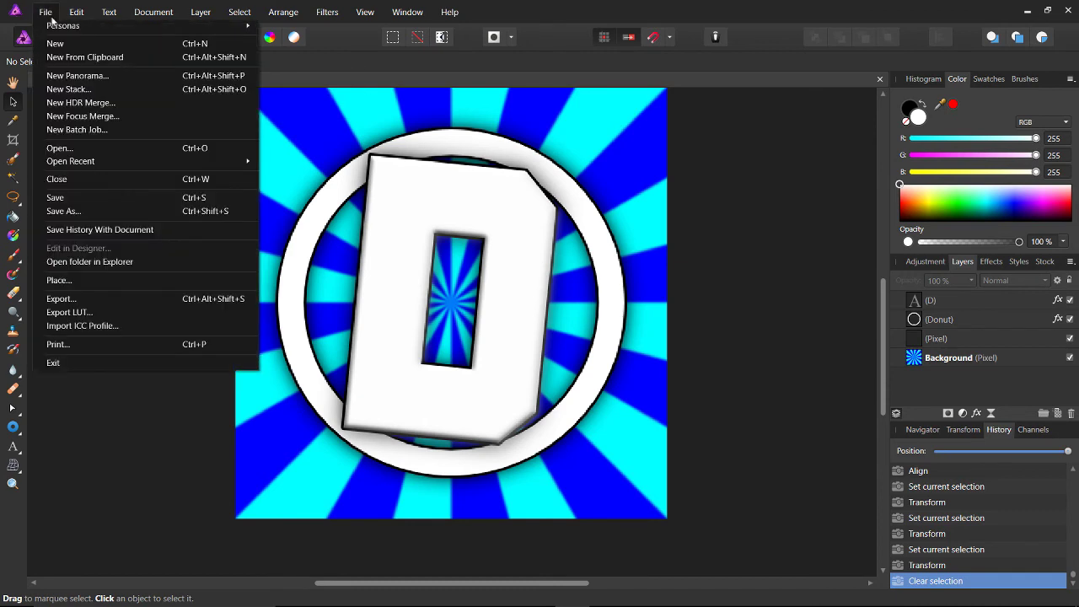
{"action": "left_click", "coordinate": [148, 297]}
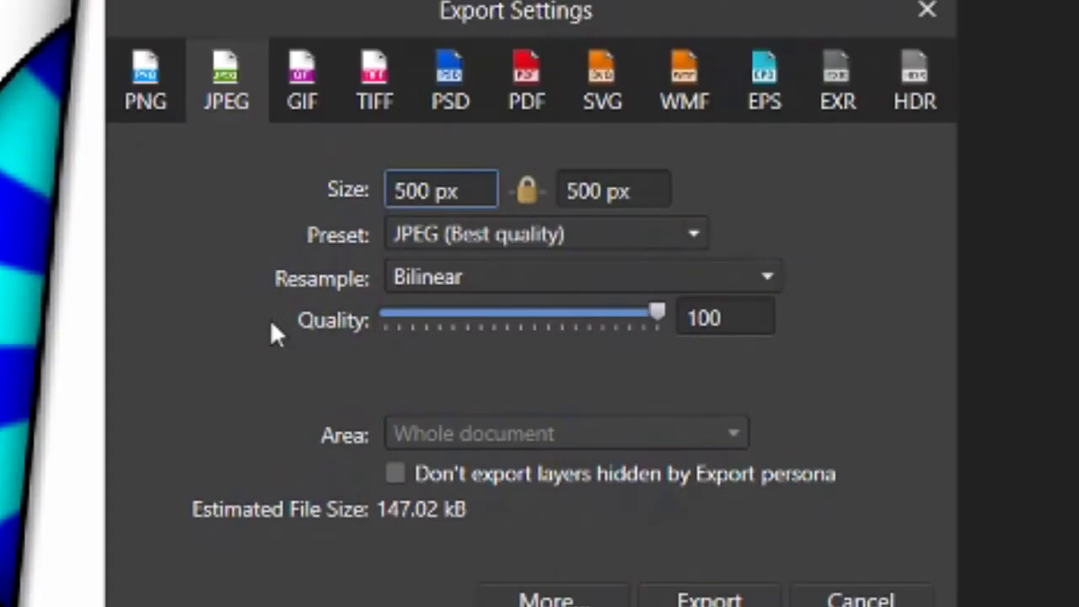
{"action": "left_click", "coordinate": [299, 74]}
{"action": "left_click", "coordinate": [375, 78]}
{"action": "left_click", "coordinate": [448, 79]}
{"action": "left_click", "coordinate": [246, 76]}
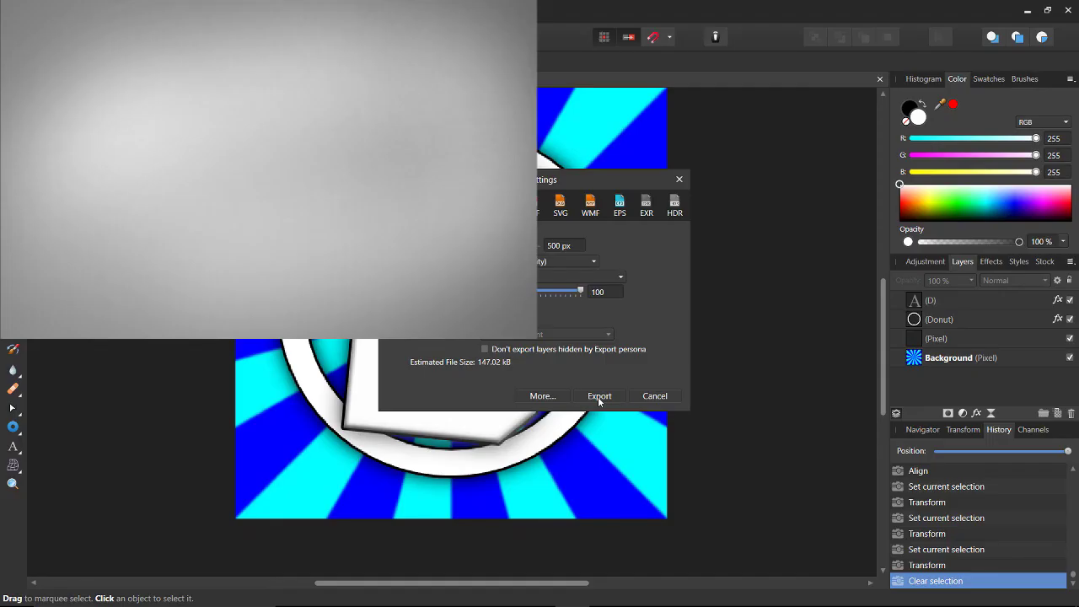
{"action": "left_click", "coordinate": [709, 599]}
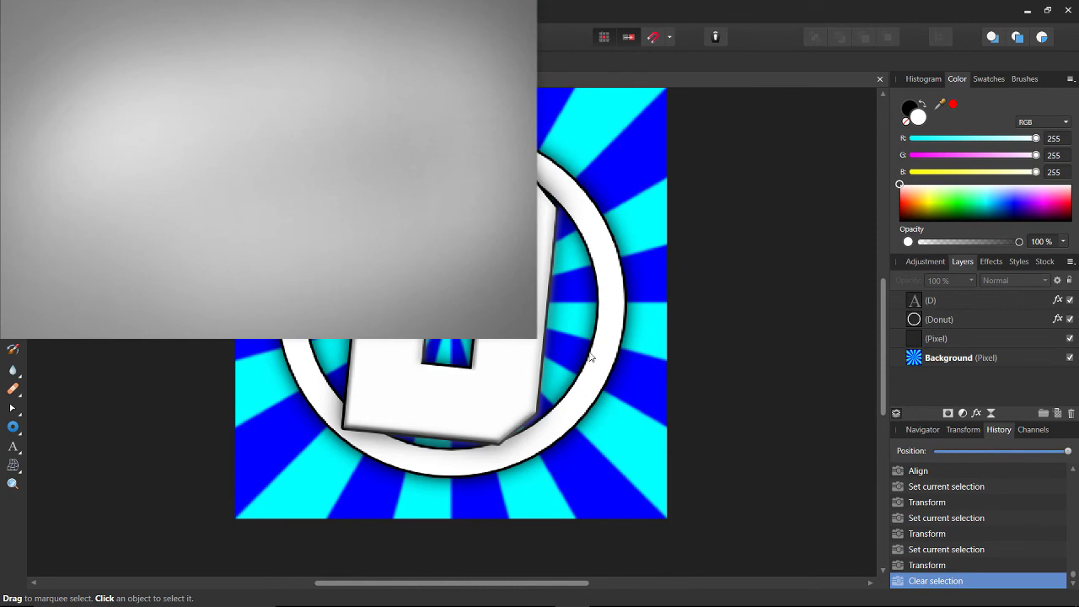
Save the document under the name firstlogo
{"action": "left_click", "coordinate": [45, 12]}
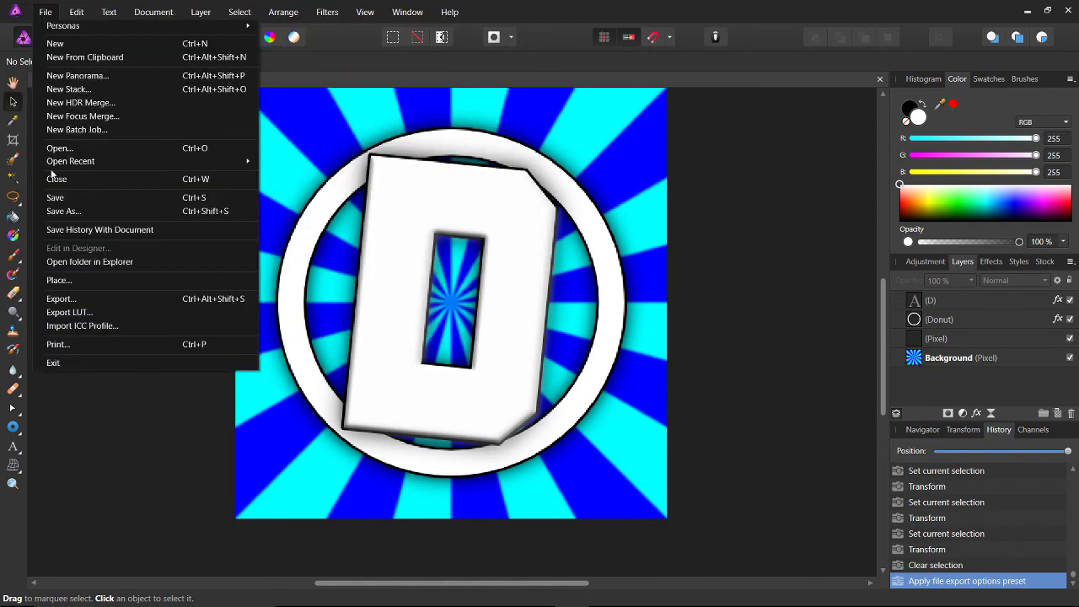
{"action": "left_click", "coordinate": [127, 211]}
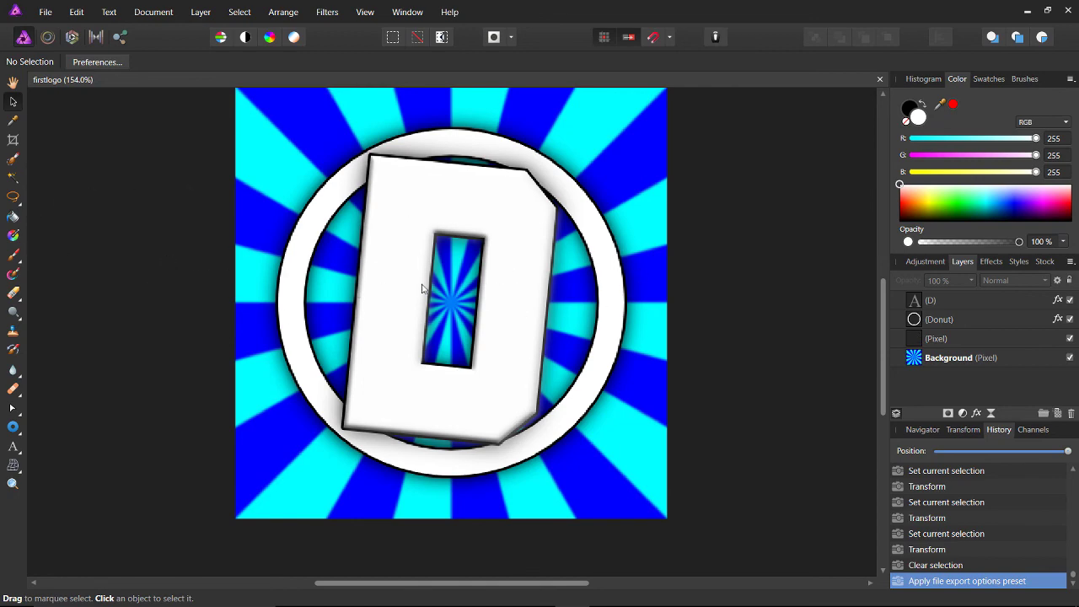
Try a smaller Gaussian Blur radius on the Background layer, cancel the filter and clear the selection
{"action": "left_click", "coordinate": [634, 122]}
{"action": "scroll", "coordinate": [825, 250], "scroll_direction": "up", "scroll_amount": 1}
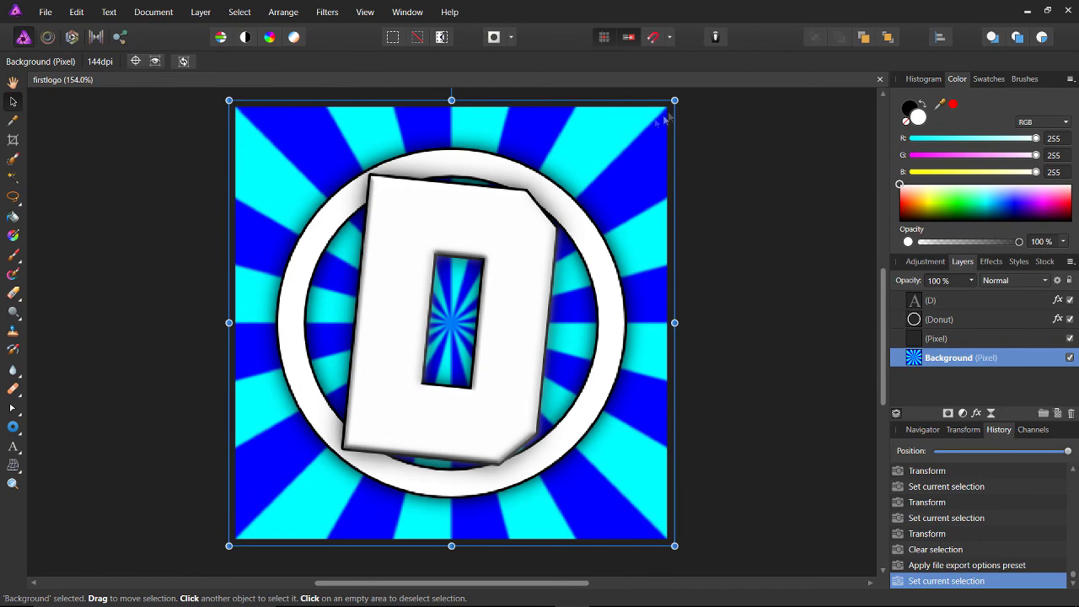
{"action": "left_click", "coordinate": [365, 12]}
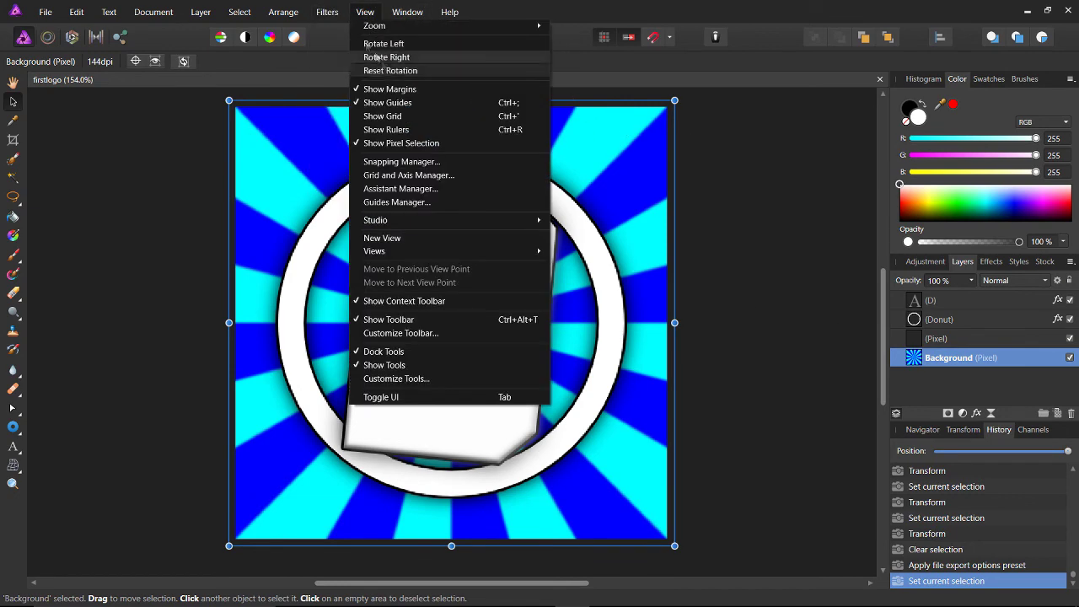
{"action": "mouse_move", "coordinate": [327, 12]}
{"action": "mouse_move", "coordinate": [331, 45]}
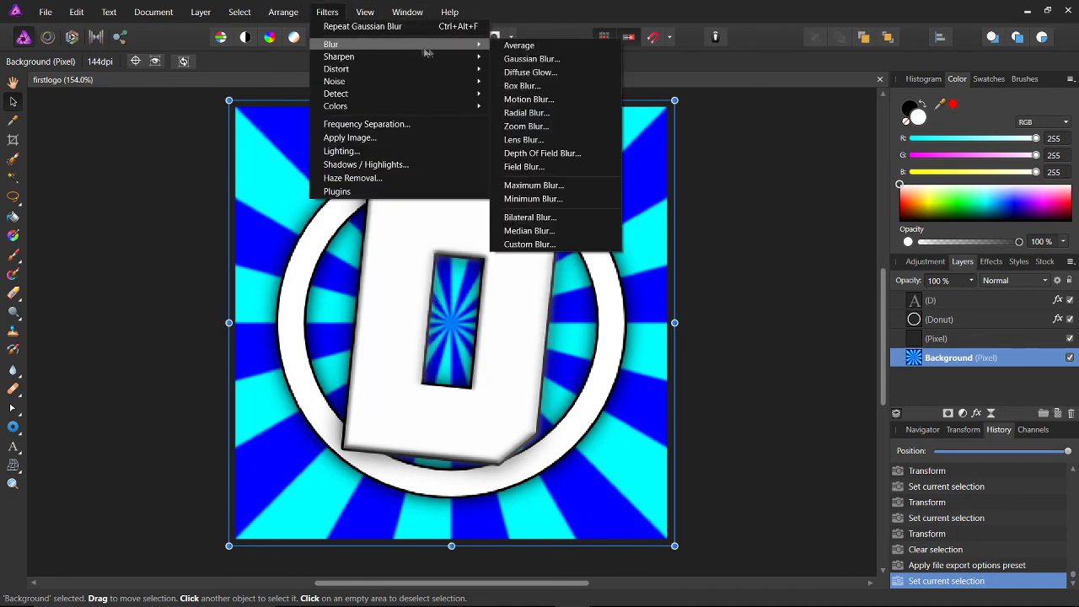
{"action": "left_click", "coordinate": [527, 59]}
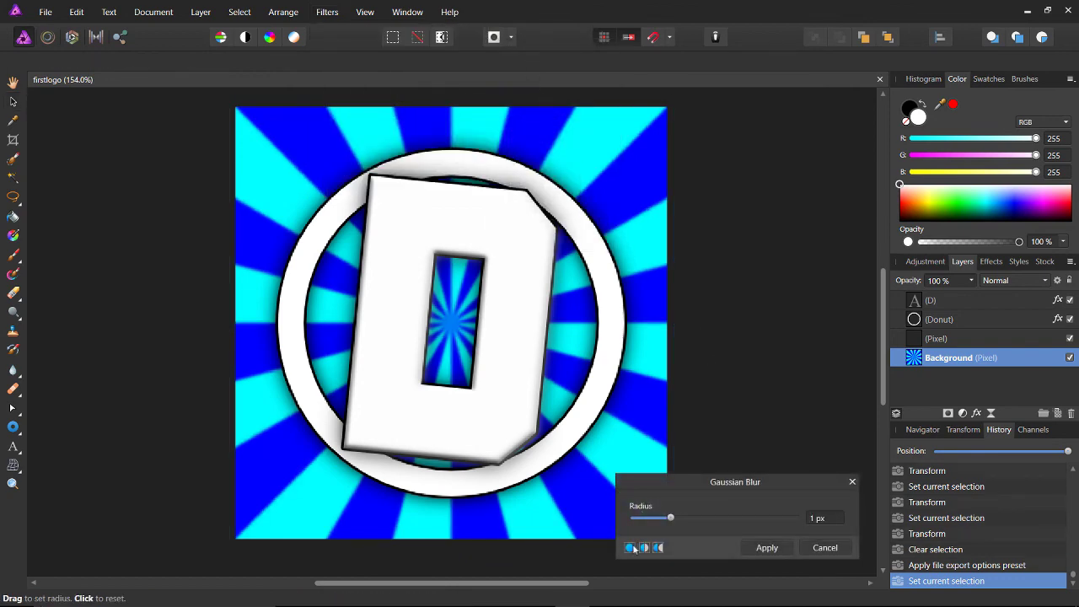
{"action": "mouse_move", "coordinate": [671, 517]}
{"action": "left_mouse_down"}
{"action": "mouse_move", "coordinate": [785, 518]}
{"action": "mouse_move", "coordinate": [654, 518]}
{"action": "left_mouse_up"}
{"action": "left_click", "coordinate": [823, 548]}
{"action": "left_click", "coordinate": [738, 407]}
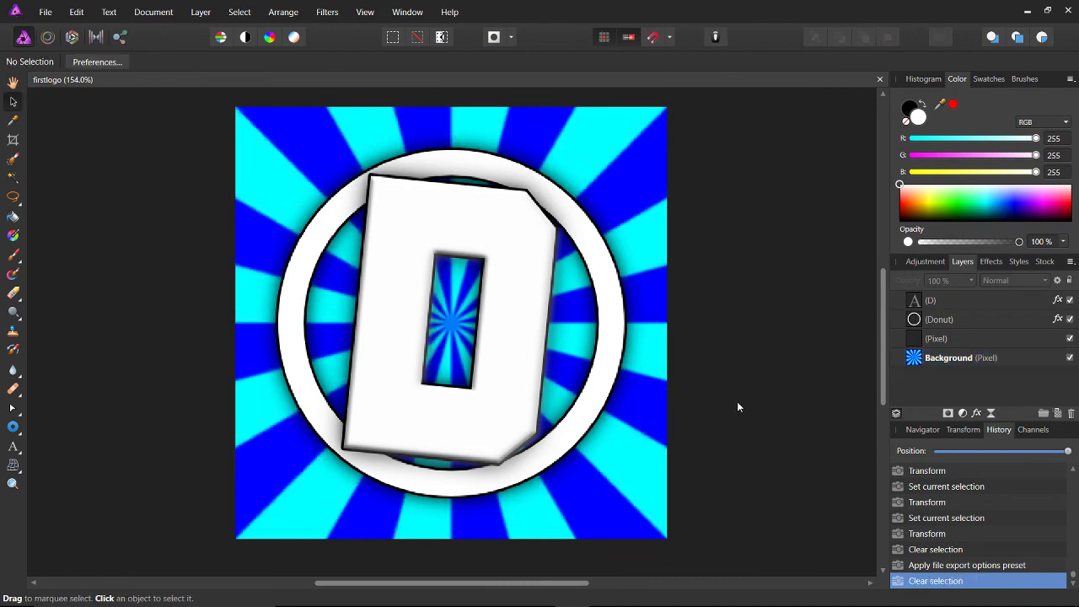